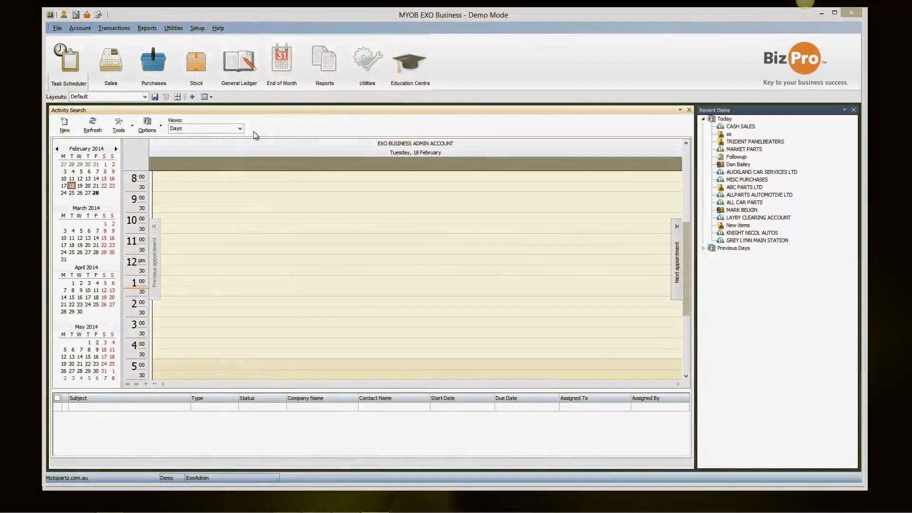
Step: Tour the Sales, Purchases, Stock and General Ledger workflows, then switch to MYOB EXO Job Costing
click(112, 64)
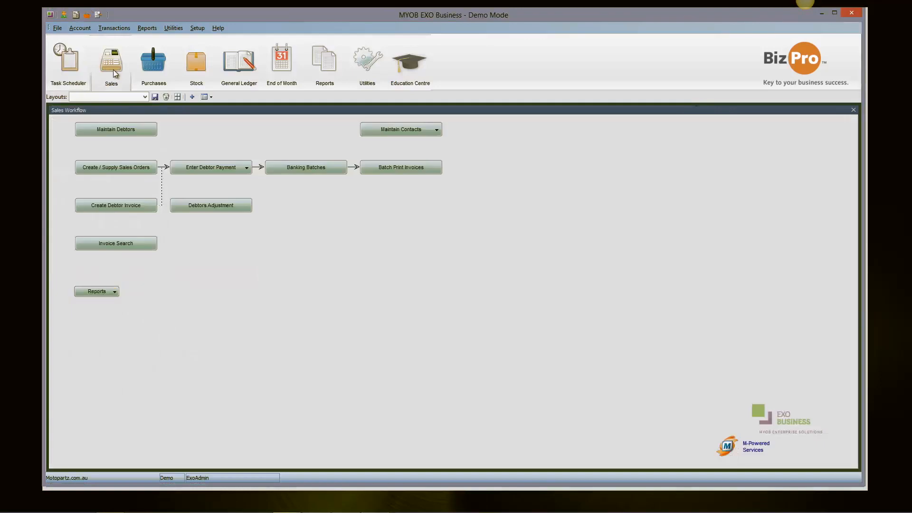
click(149, 82)
click(187, 76)
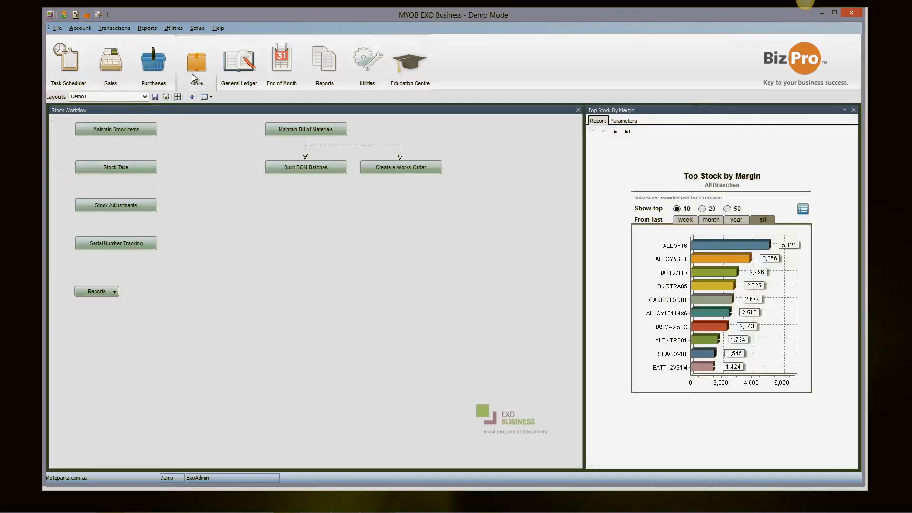
click(232, 76)
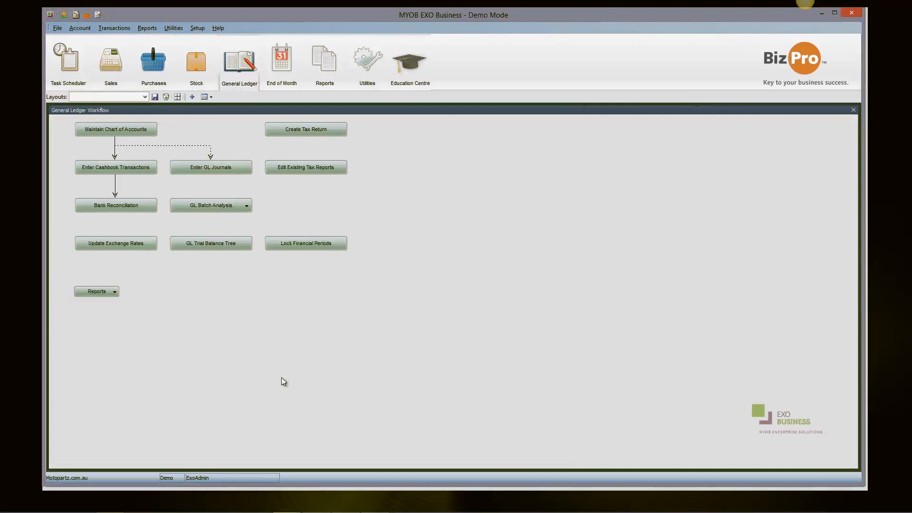
click(315, 504)
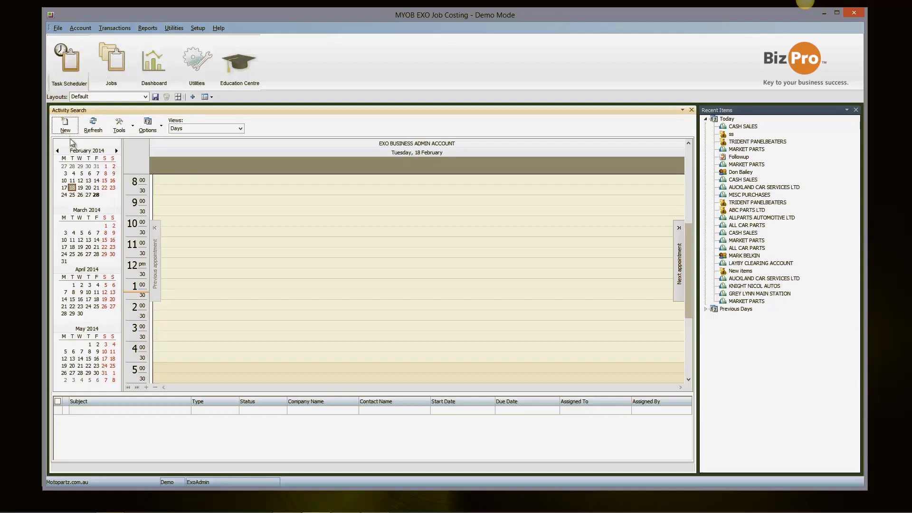
Step: Start a new activity of type Appointment, leaving the category blank
click(66, 126)
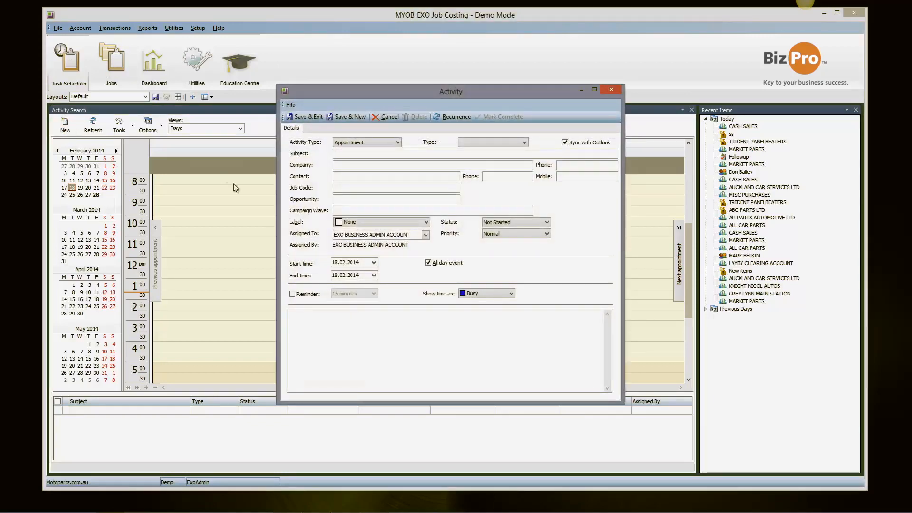
drag(386, 92, 348, 113)
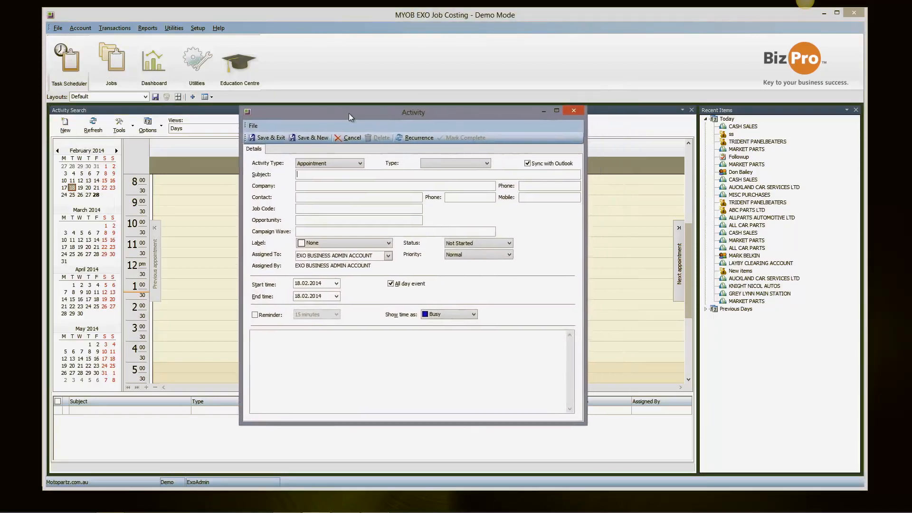
click(355, 164)
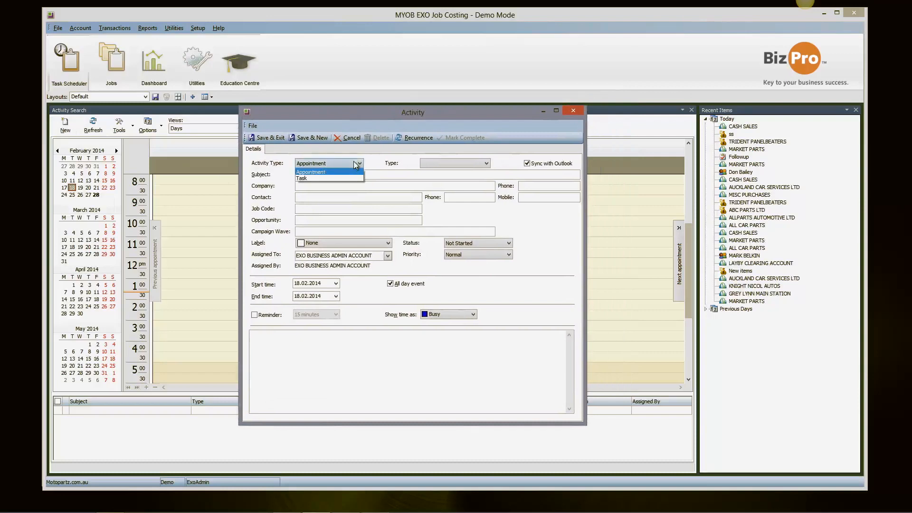
click(355, 164)
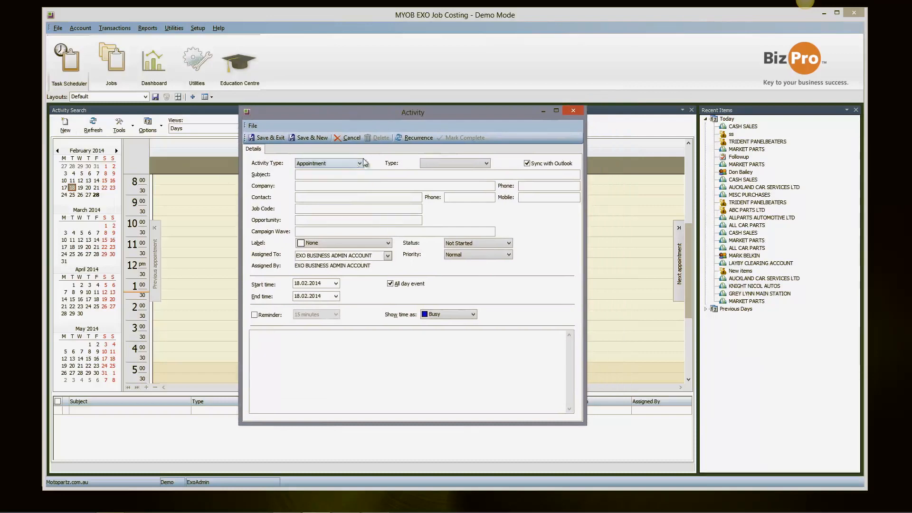
click(426, 166)
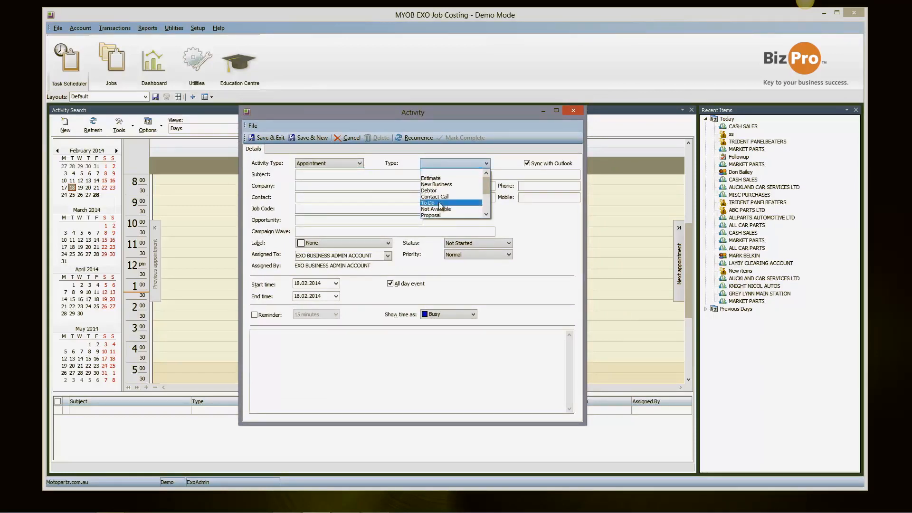
click(333, 176)
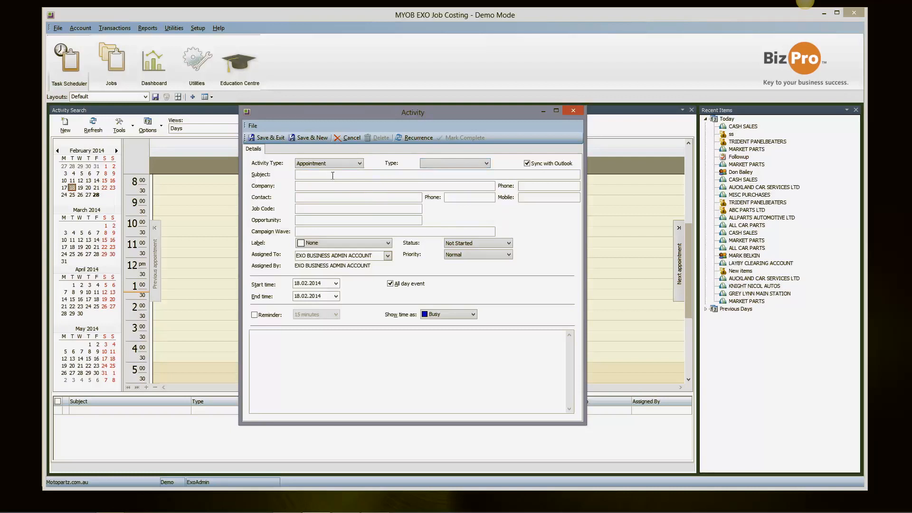
Step: Give it subject 'Call customer', company MOSS MOTORS LTD, admin assignee, and save it
text(Call customer)
key(Tab)
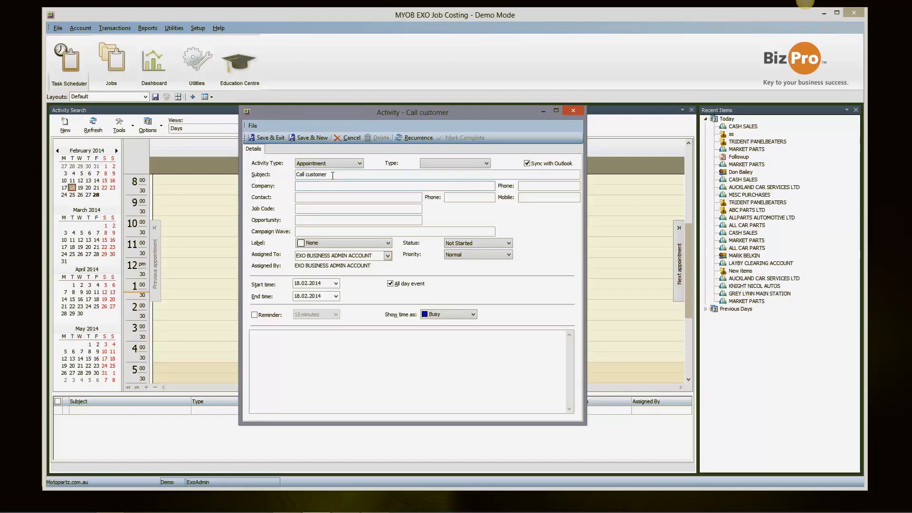
text(ca)
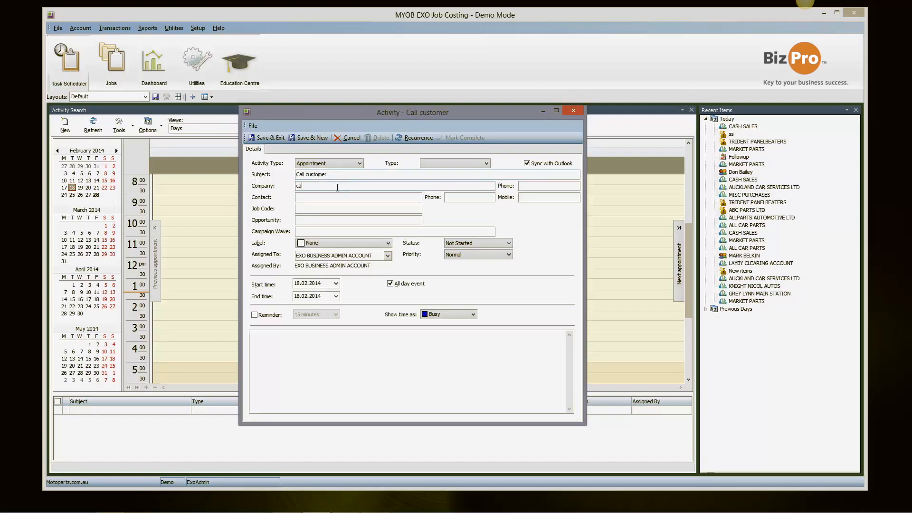
key(Tab)
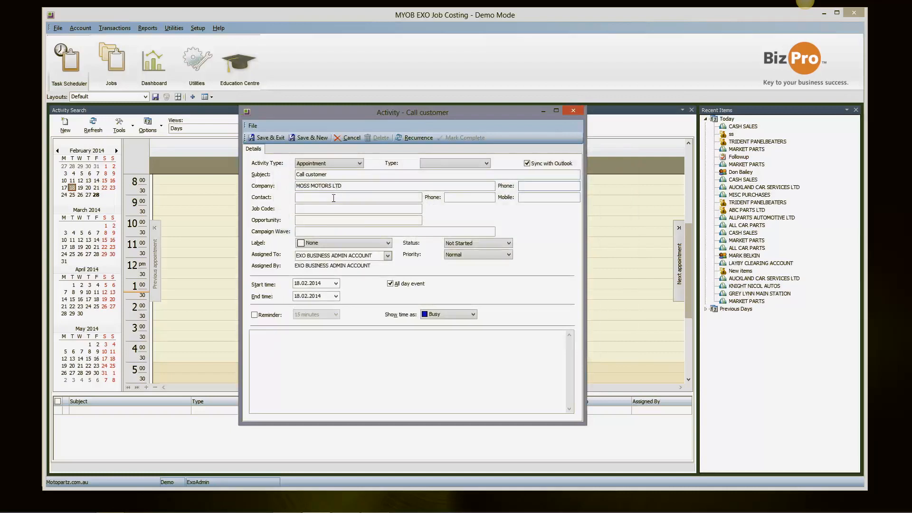
click(315, 209)
click(387, 256)
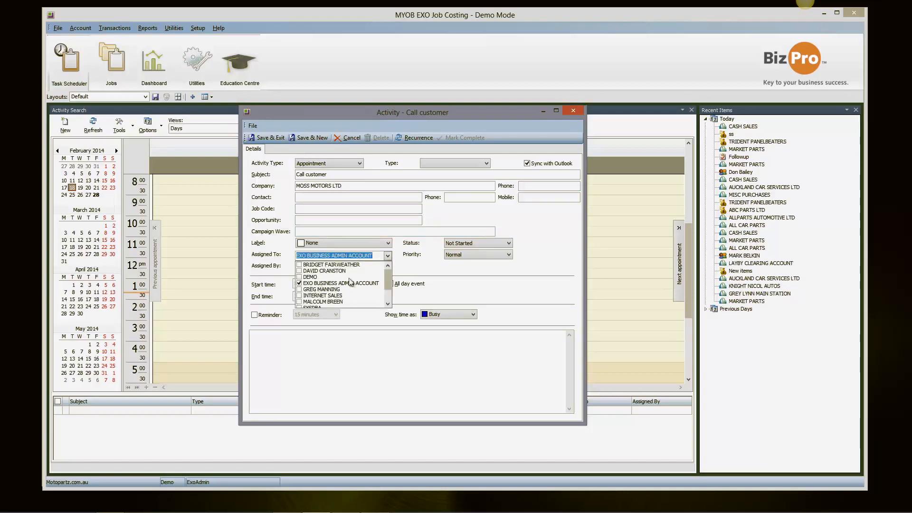
click(412, 269)
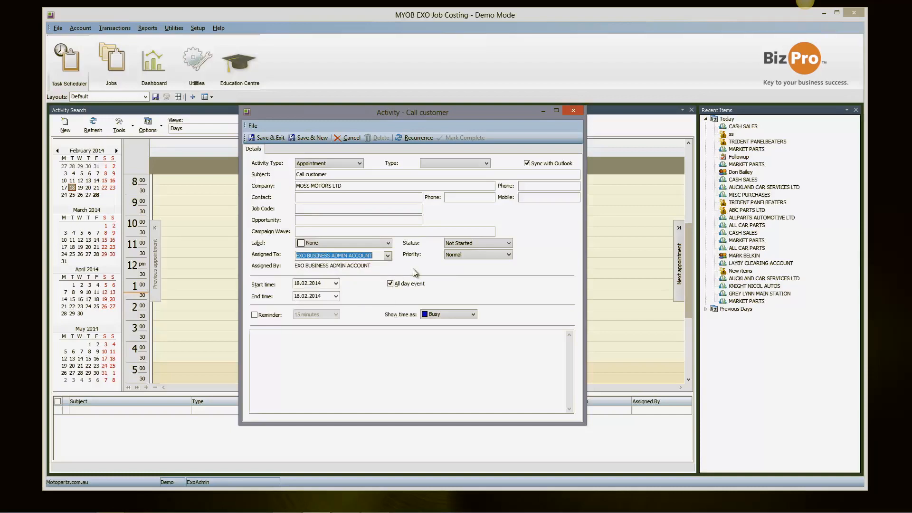
click(352, 138)
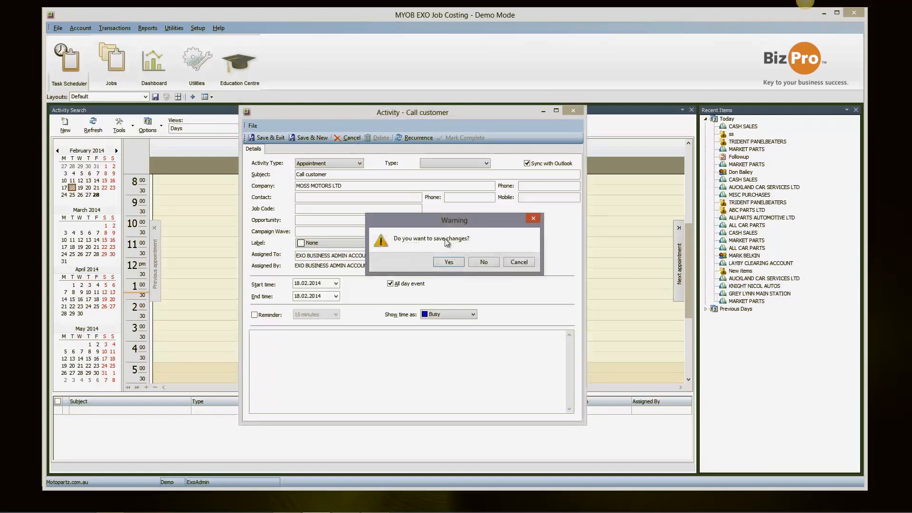
click(452, 263)
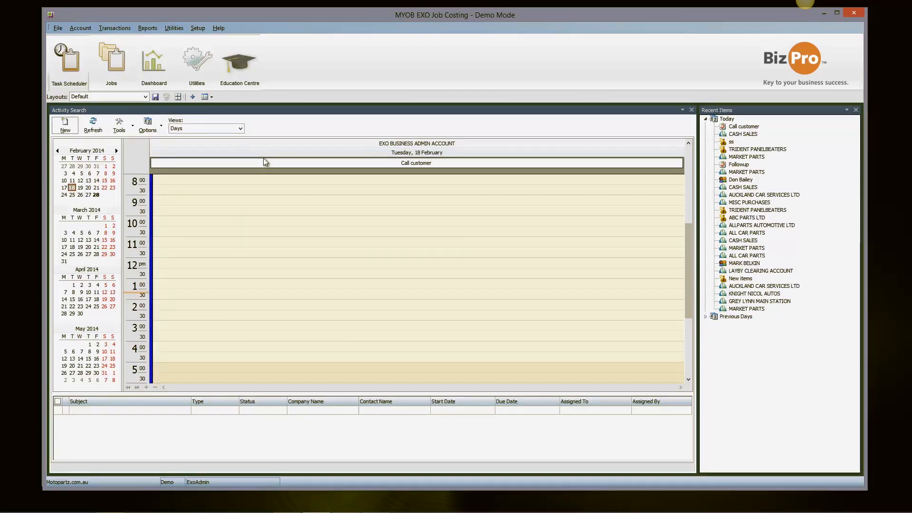
Step: Switch to the Jobs workflow from the main toolbar
click(114, 81)
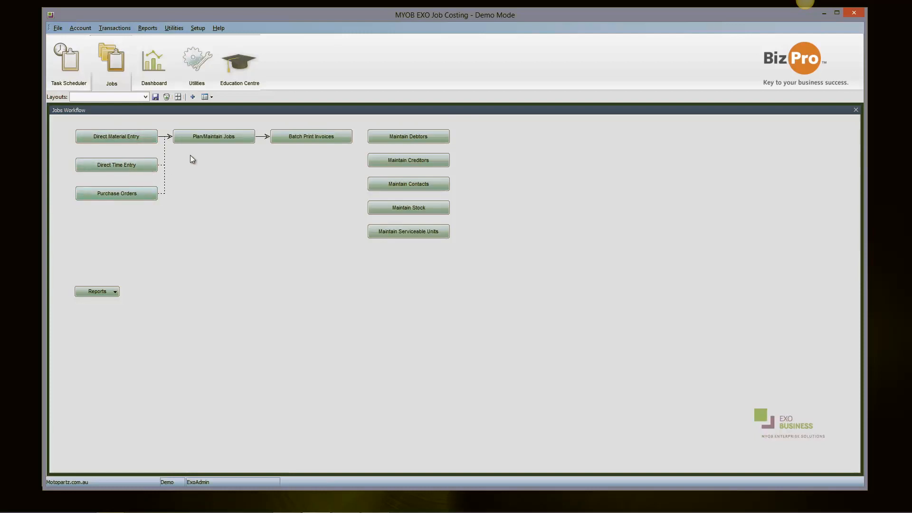
Step: List all jobs full-screen, with Invoice Value moved before Title and sorted by Title
click(208, 137)
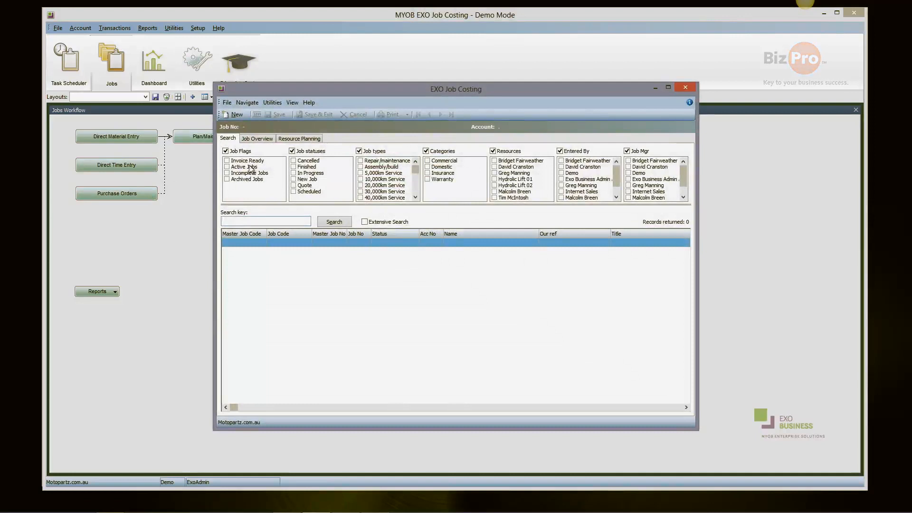
click(332, 223)
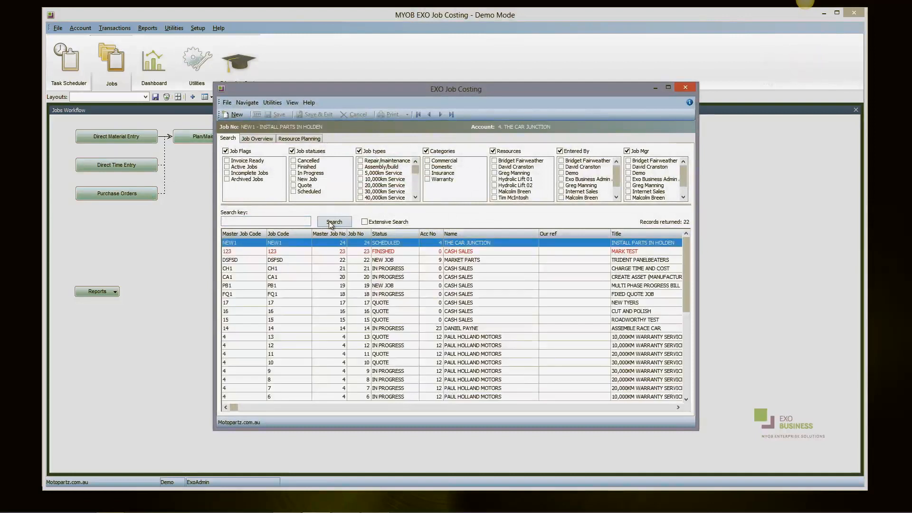
double_click(420, 87)
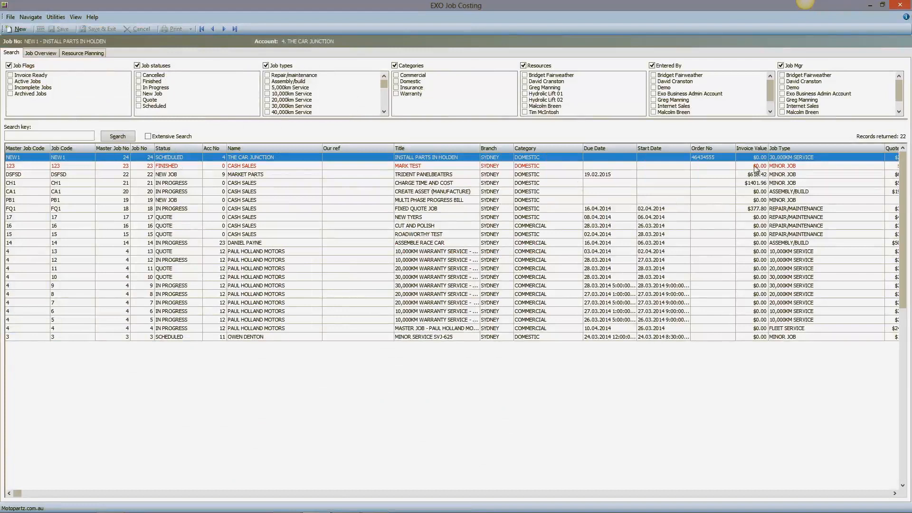
drag(760, 147, 404, 148)
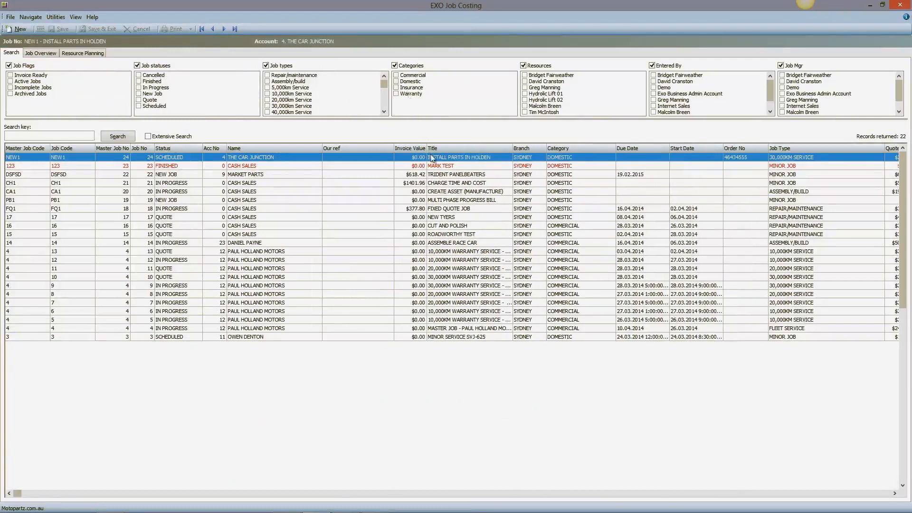
click(439, 149)
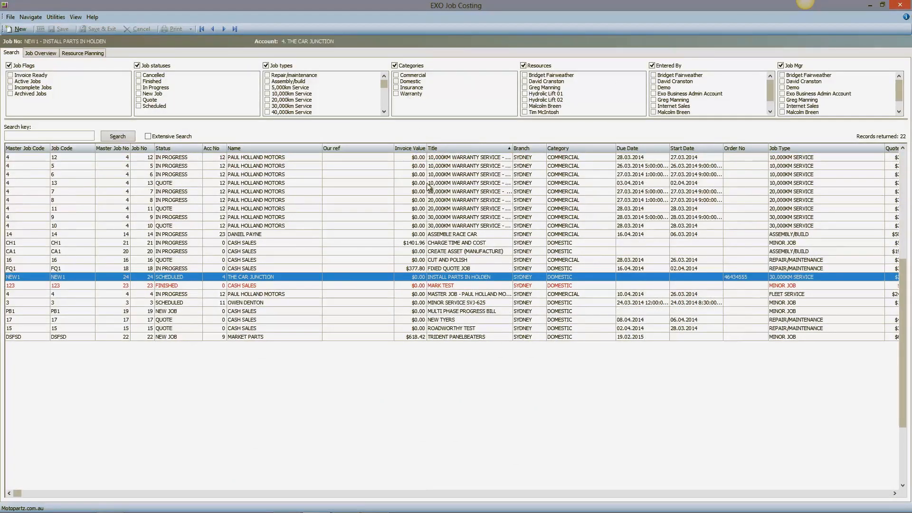
Step: Filter the job list to Quote, then to In Progress jobs, and start a new job
click(139, 100)
click(132, 137)
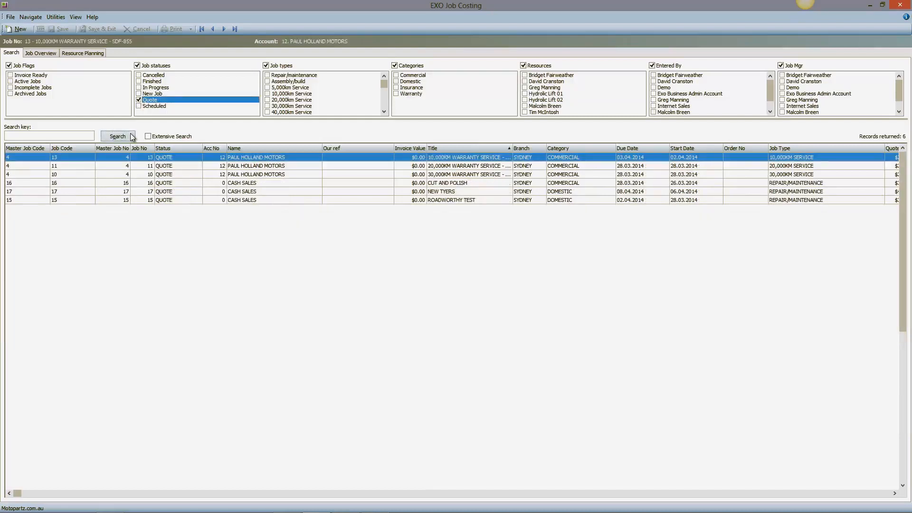
click(138, 99)
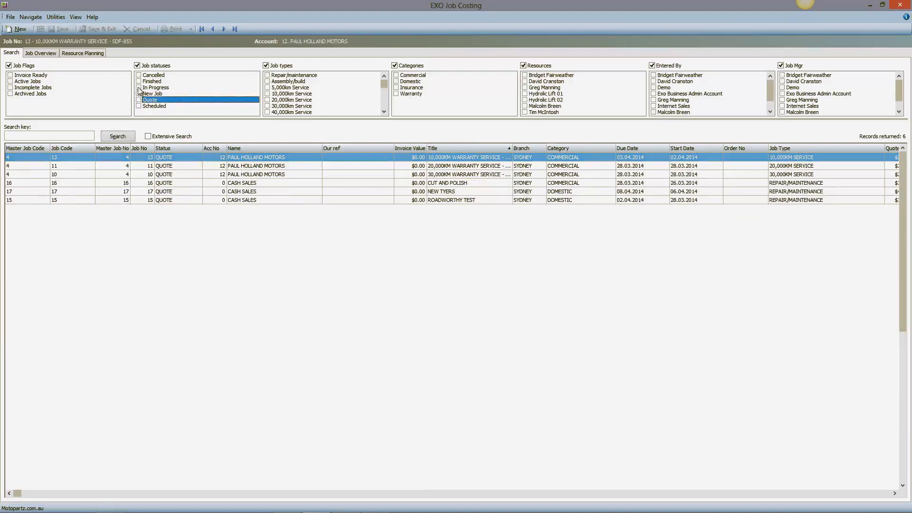
click(138, 87)
click(129, 137)
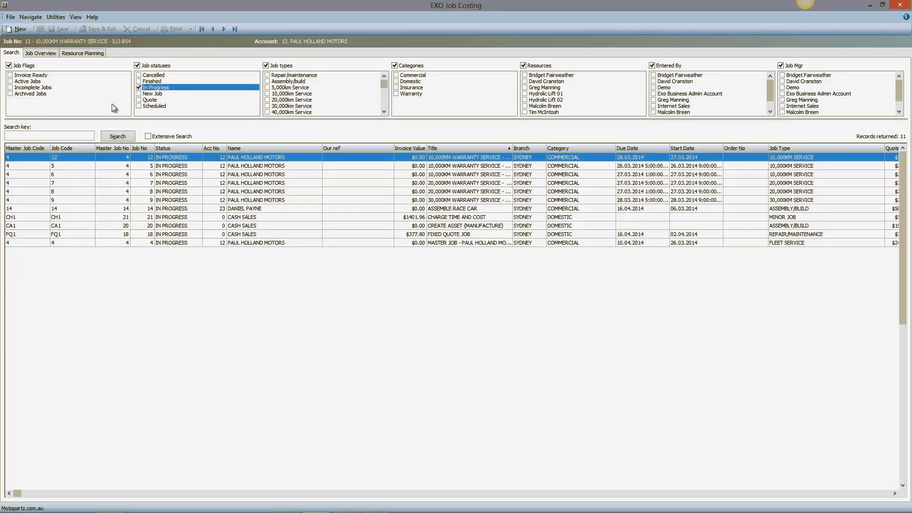
click(18, 29)
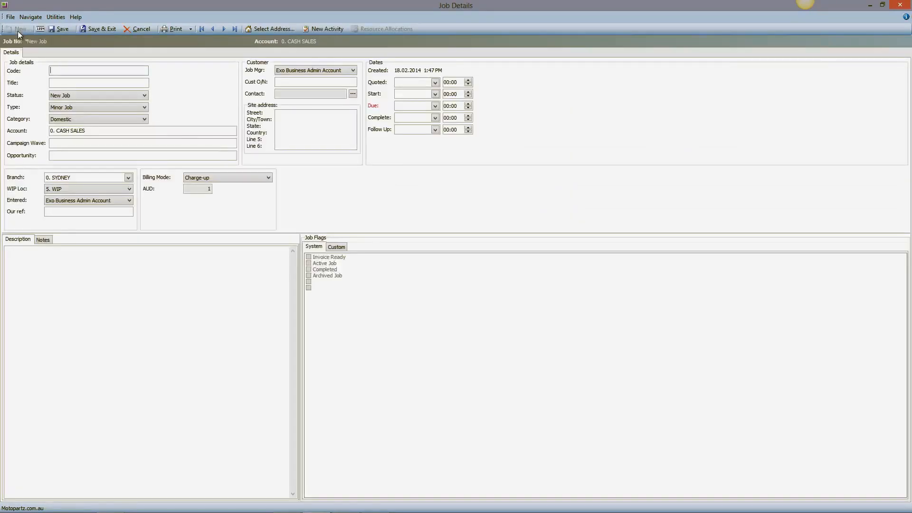
Step: Enter job code NEW2 with title 'INSTALL PARTS TO COMMODORE'
text(NEW2)
key(Tab)
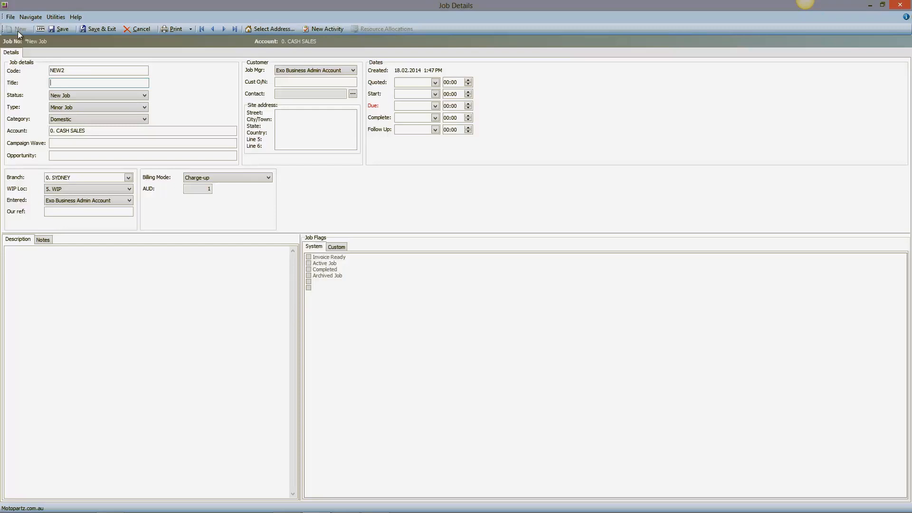
text(INSTALL PARTS TO COMMODORE)
key(Tab)
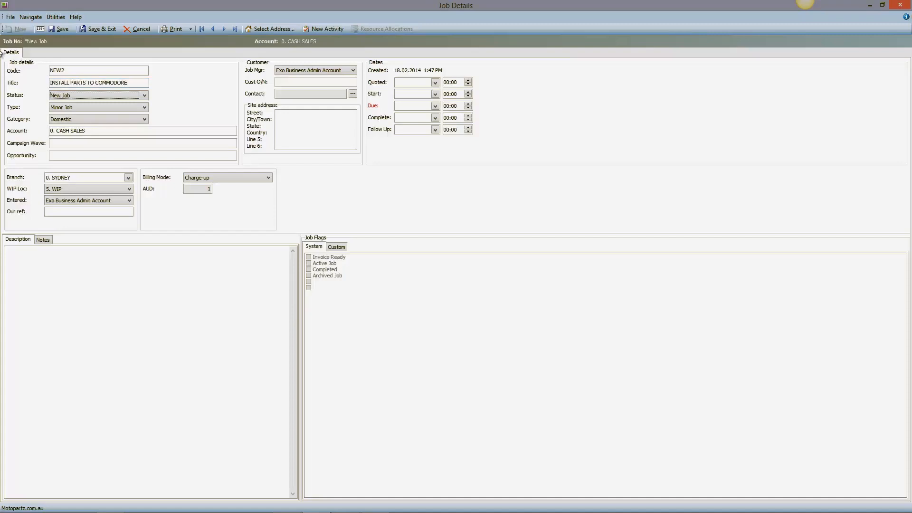
Step: Set the job status to Quote, type Minor Job and category Domestic
click(62, 97)
click(75, 129)
click(76, 109)
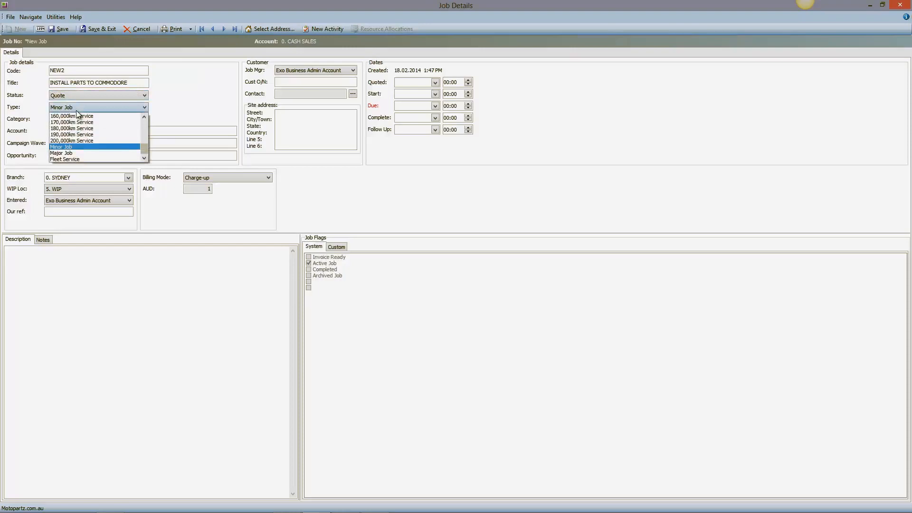
click(99, 147)
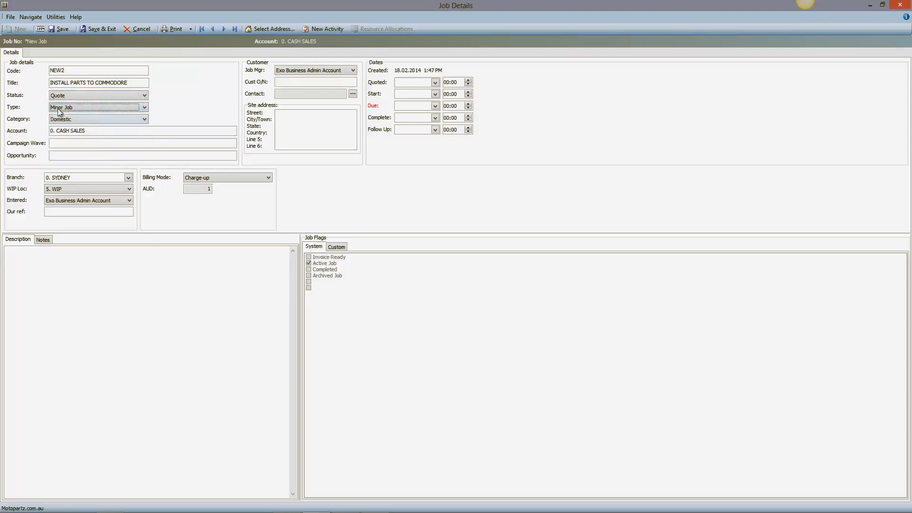
click(62, 121)
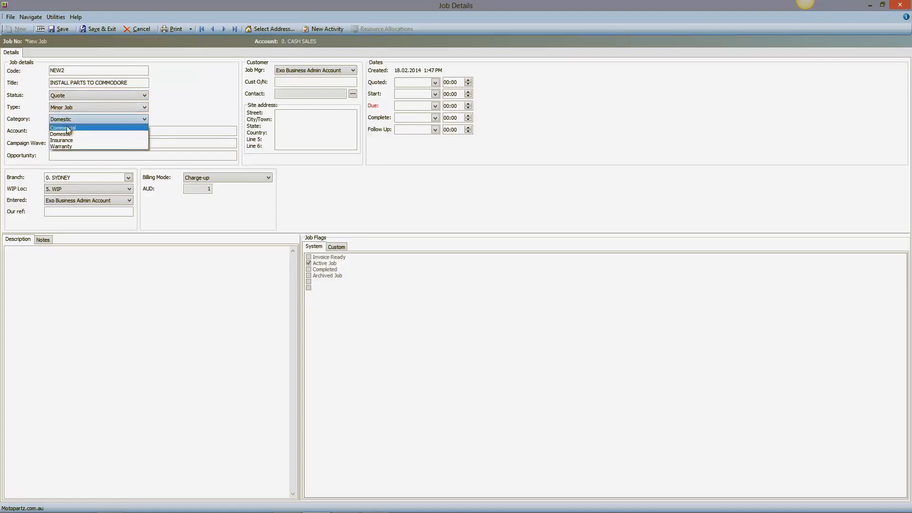
click(69, 135)
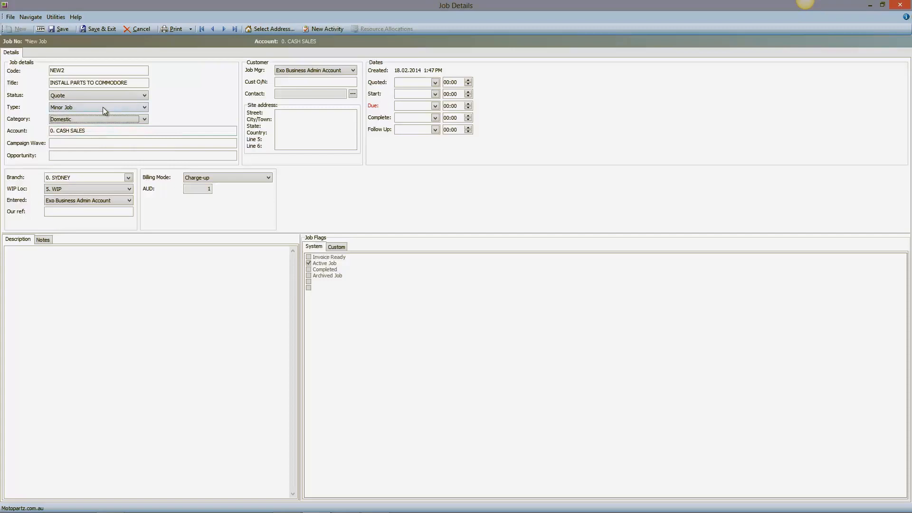
Step: Enter ? in the Account field to bring up the account search list
key(Tab)
text(/)
text(?)
key(Return)
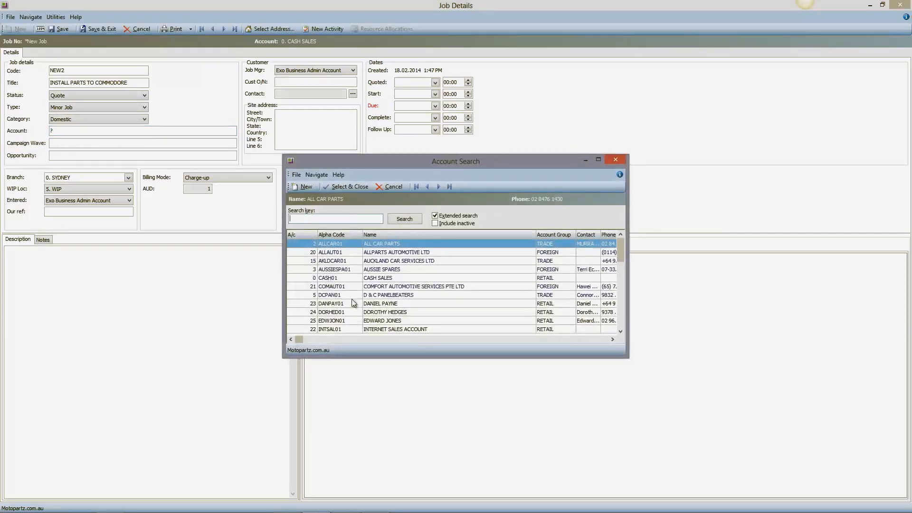
Step: Choose the customer's account, dismiss the Opportunity search without a selection, and save job NEW2
double_click(355, 304)
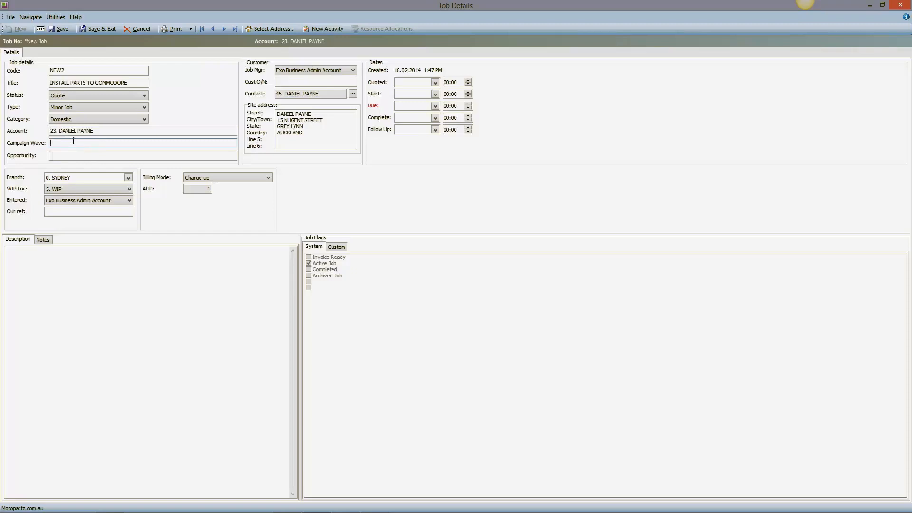
click(53, 156)
text(?)
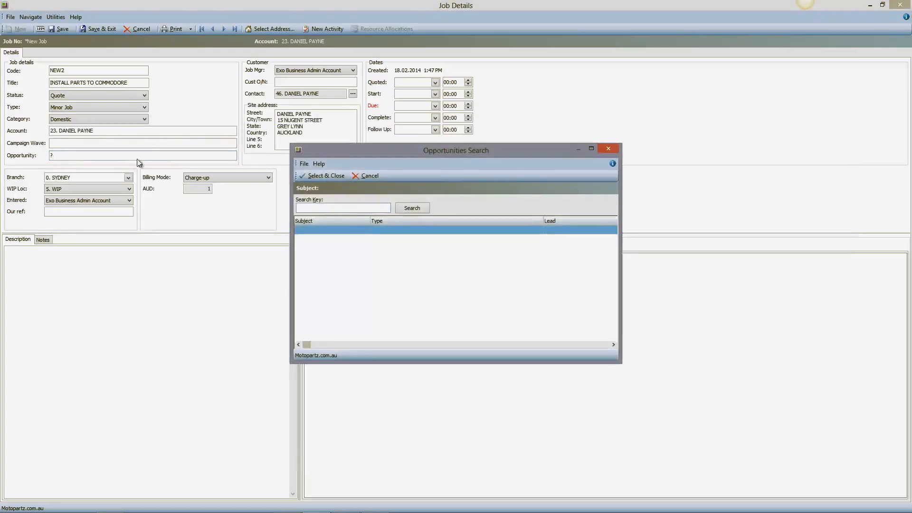
click(361, 175)
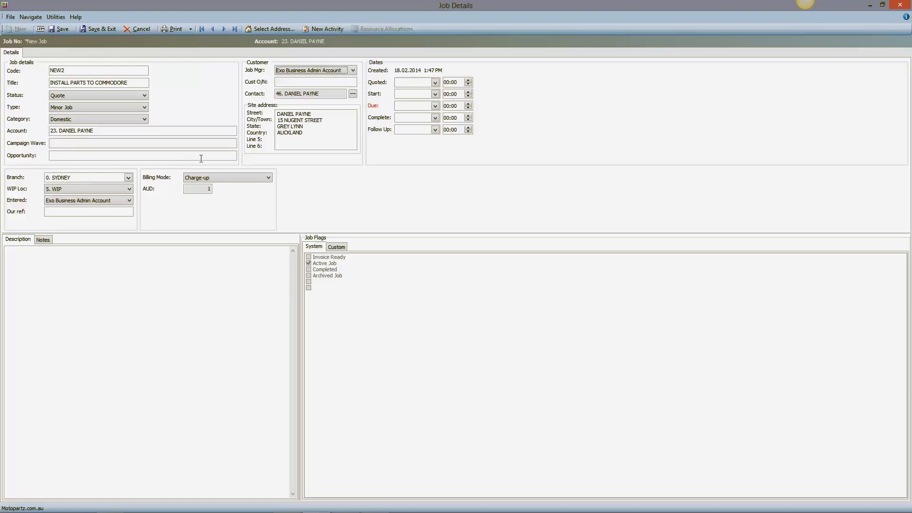
click(64, 31)
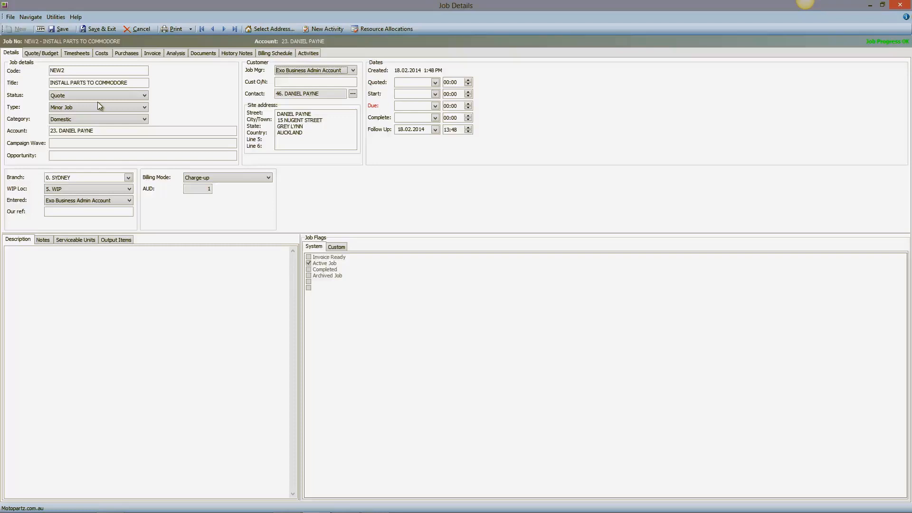
Step: Type 'Please uise genuine part' as the job description, then view the Notes and Serviceable Units tabs
click(87, 285)
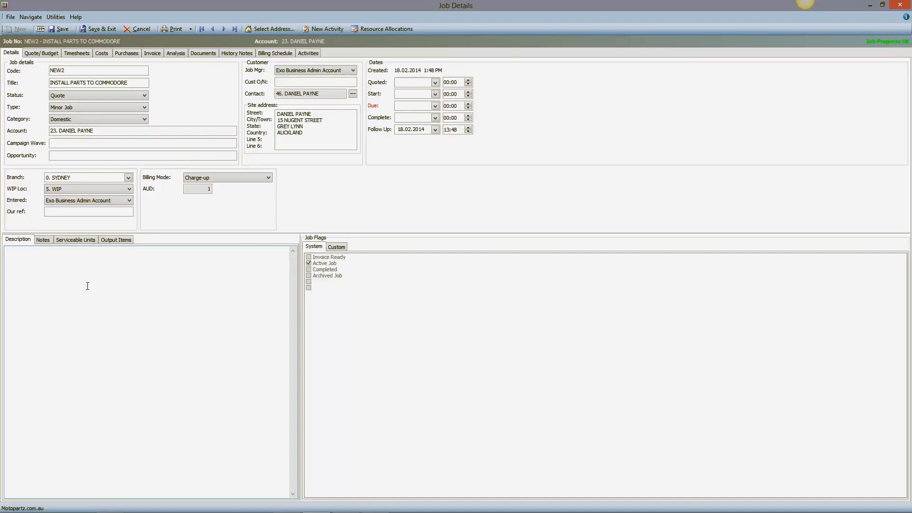
text(Please uise genuine parts)
click(42, 240)
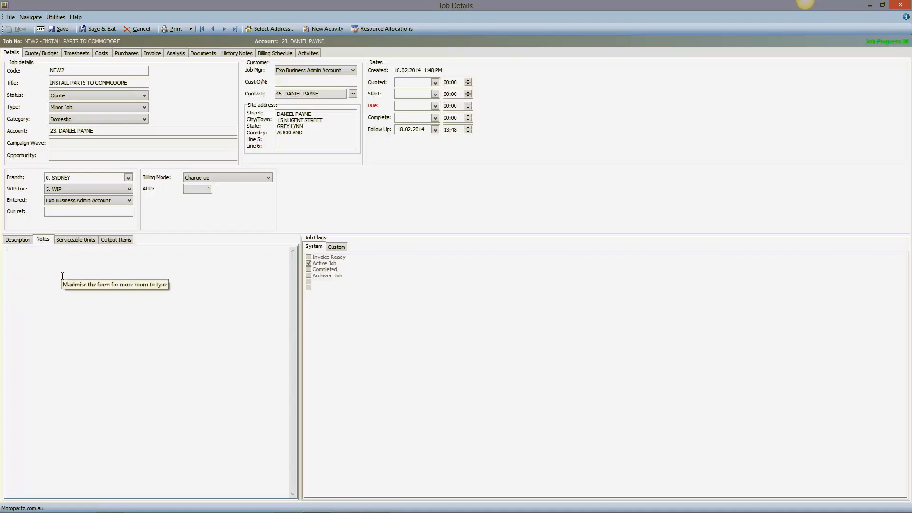
click(77, 242)
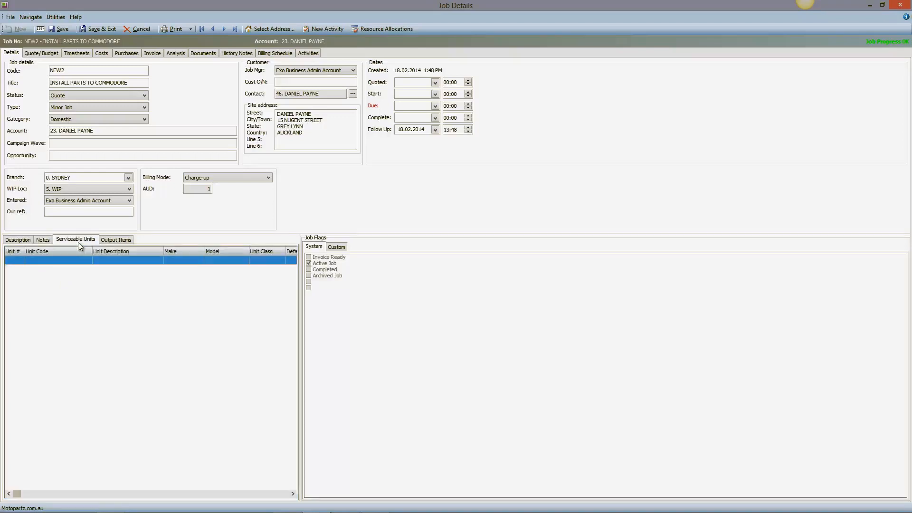
right_click(40, 261)
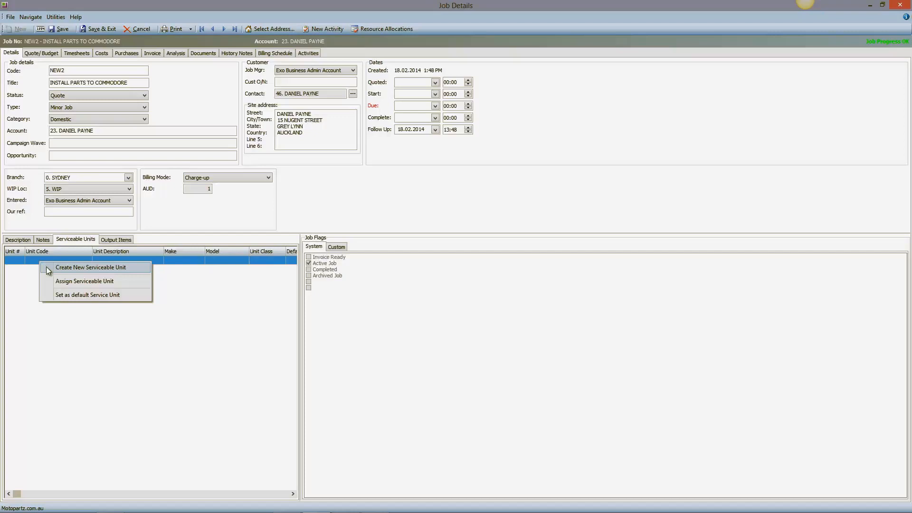
click(55, 281)
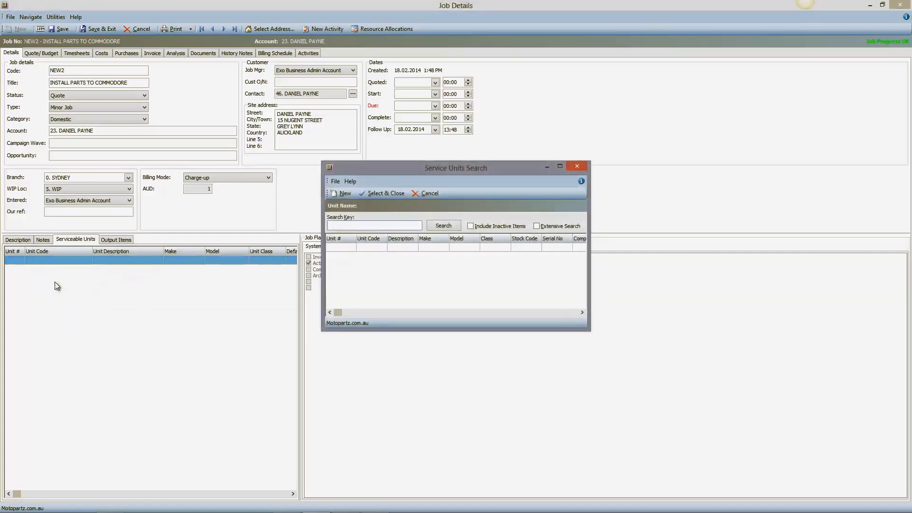
click(437, 227)
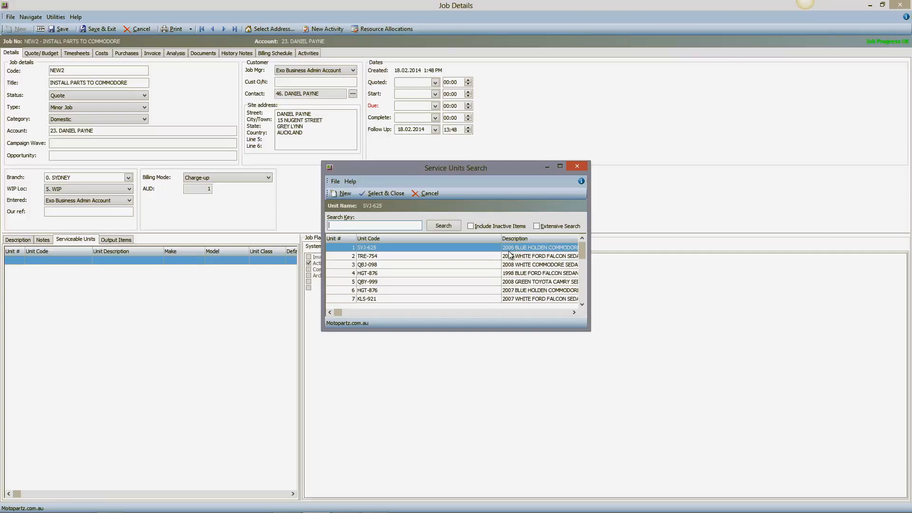
double_click(535, 250)
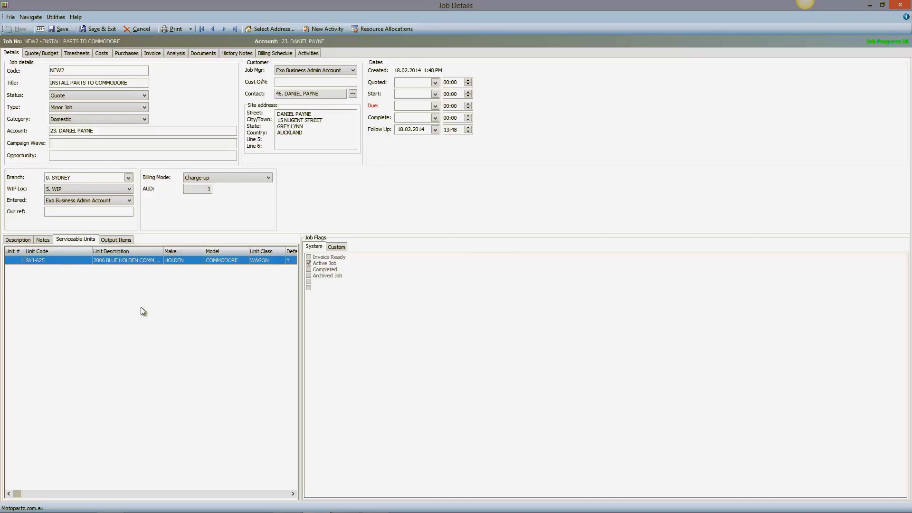
click(62, 33)
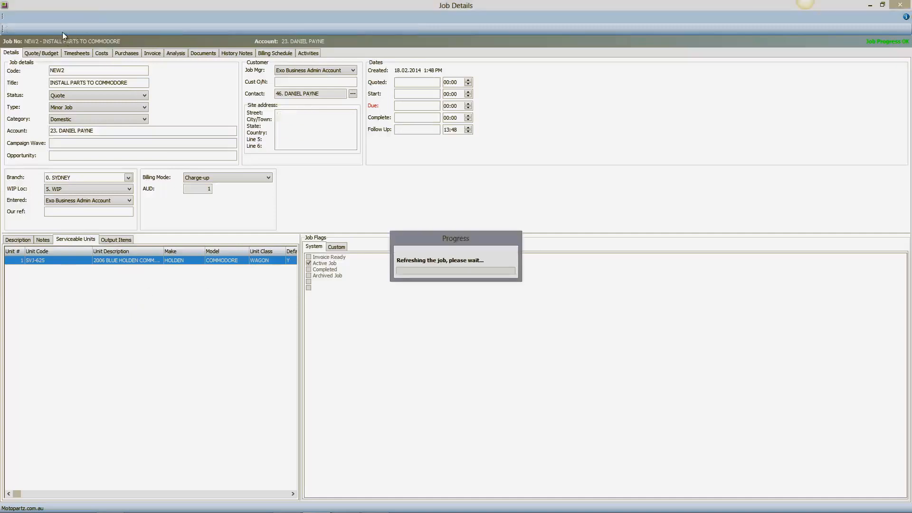
Step: Add the ALARM05 security alarm as the first quote line
click(41, 54)
click(46, 100)
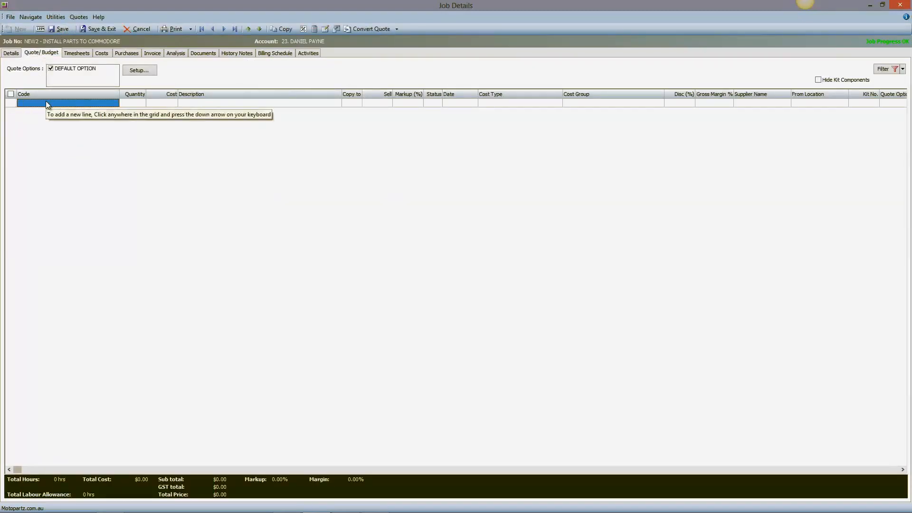
text(ALARM)
key(Return)
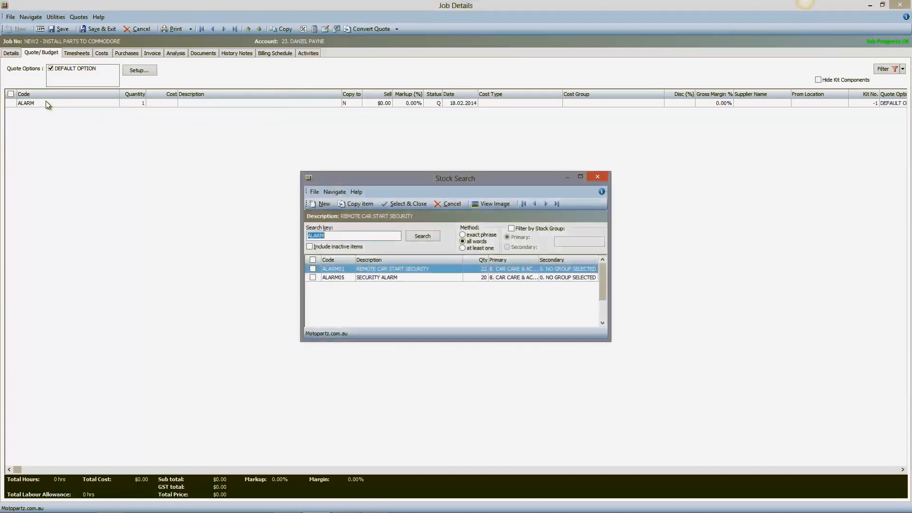
key(Down)
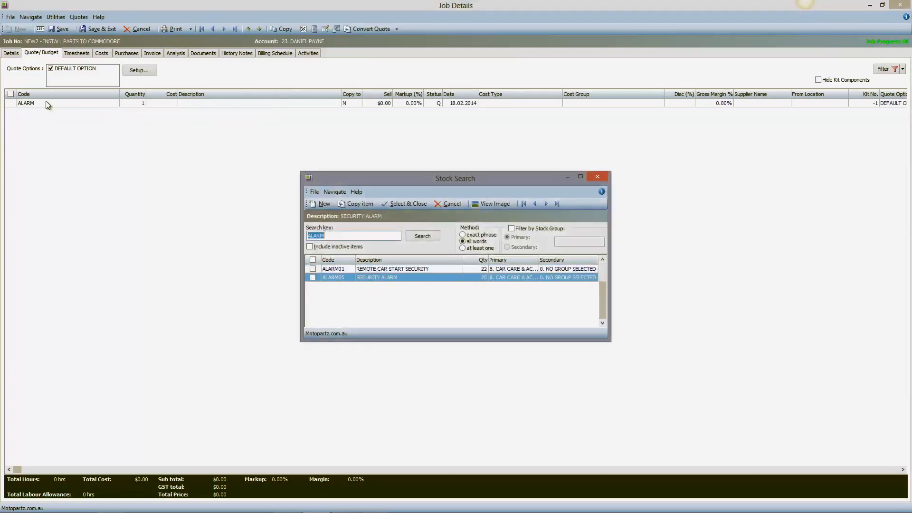
key(Return)
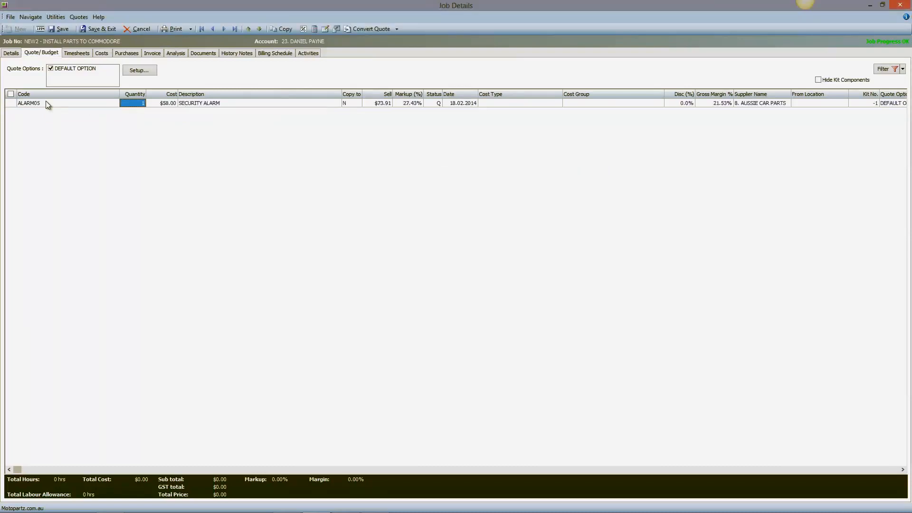
key(Return)
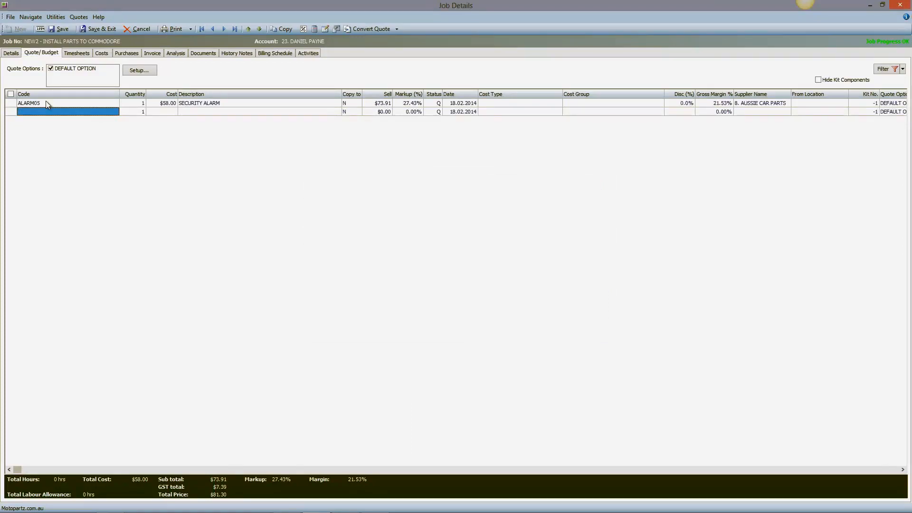
Step: Add the AIRFIL05 air filter as the second quote line
text(FILTER)
key(Return)
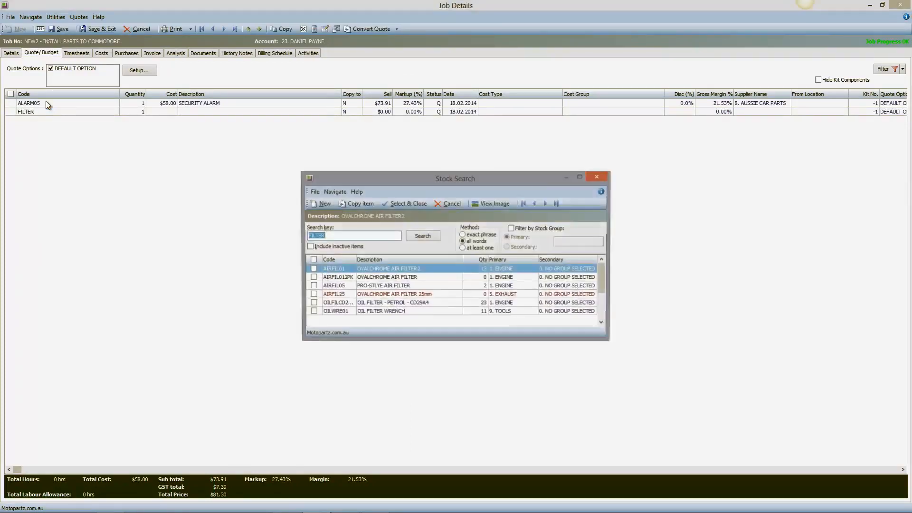
key(Down)
key(Down)
key(Down)
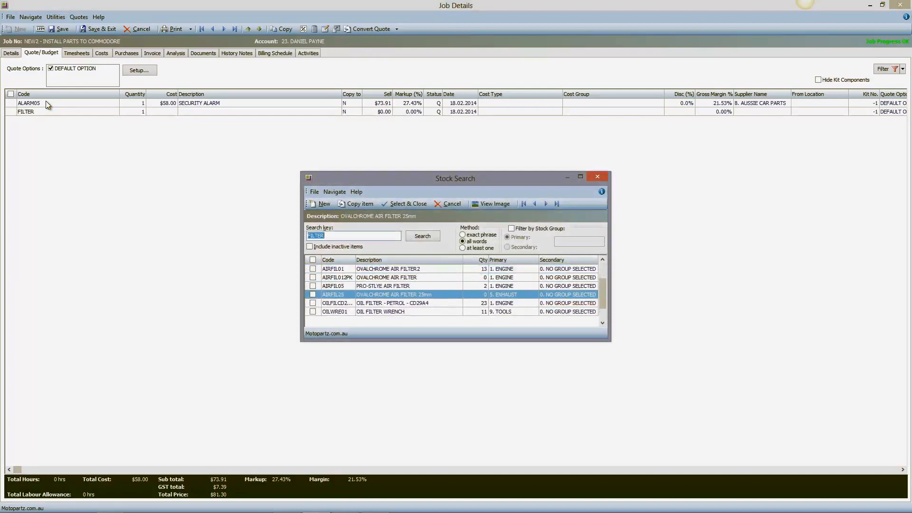
key(Up)
key(Return)
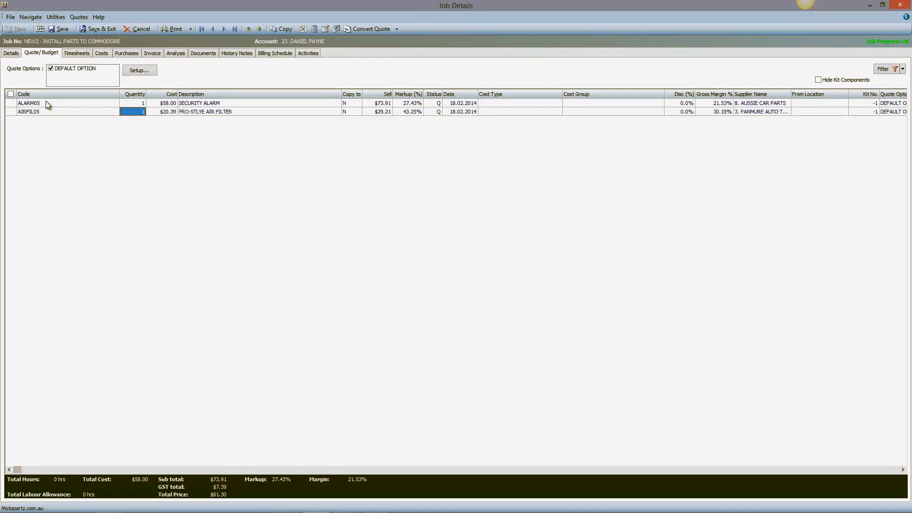
key(Return)
Step: Add a LABOUR line with quantity 3
text(LABOUR)
key(Return)
text(3)
key(Return)
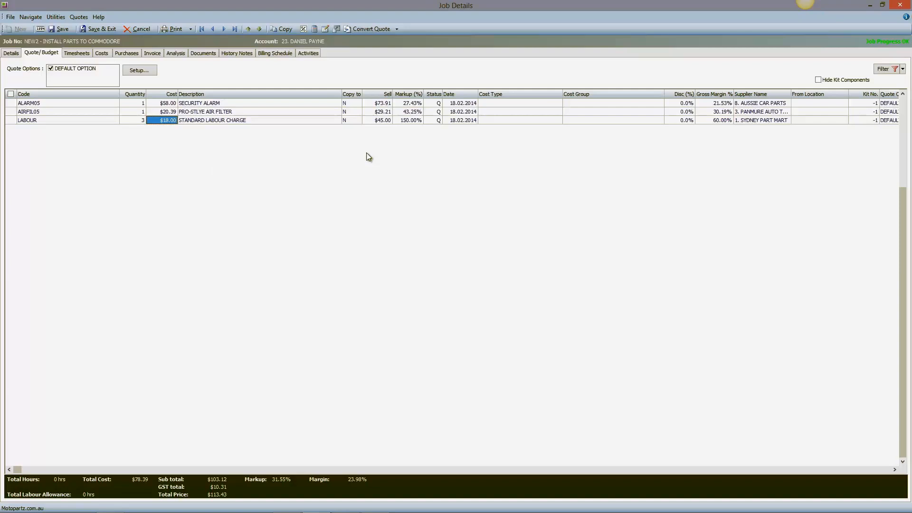
Step: Set the air filter's cost to $18.00 and sell price to $28.00, then save the quote
click(168, 120)
key(Up)
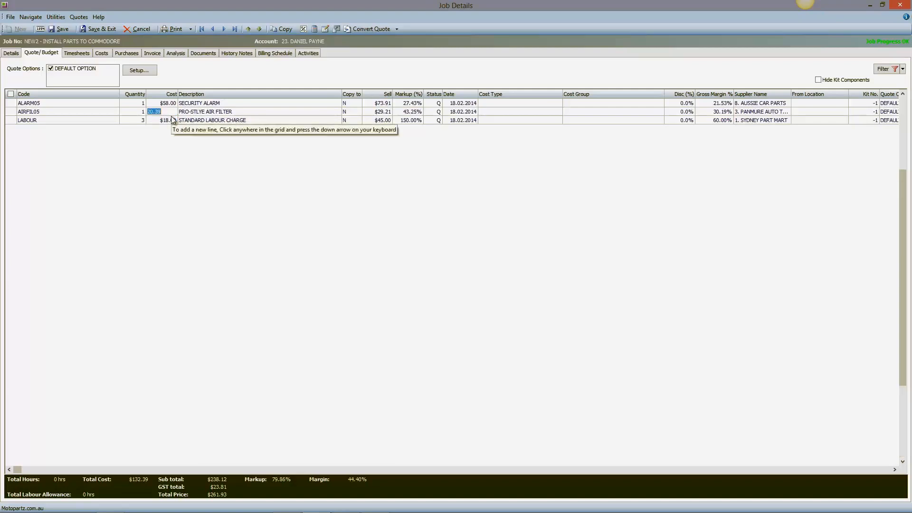
text(18)
key(Tab)
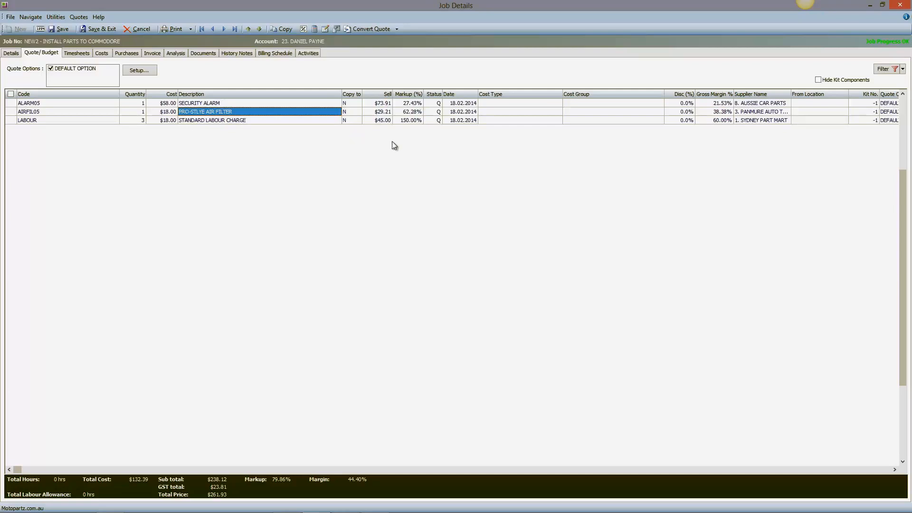
click(385, 113)
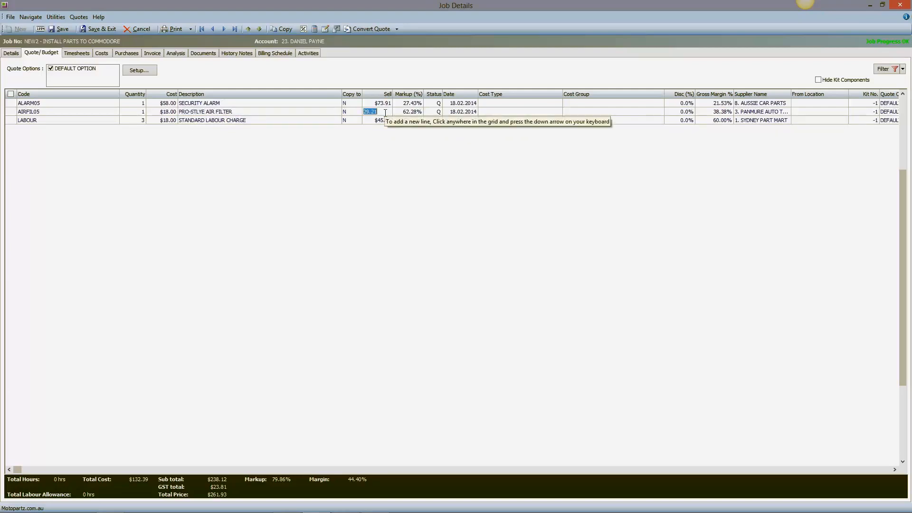
text(28)
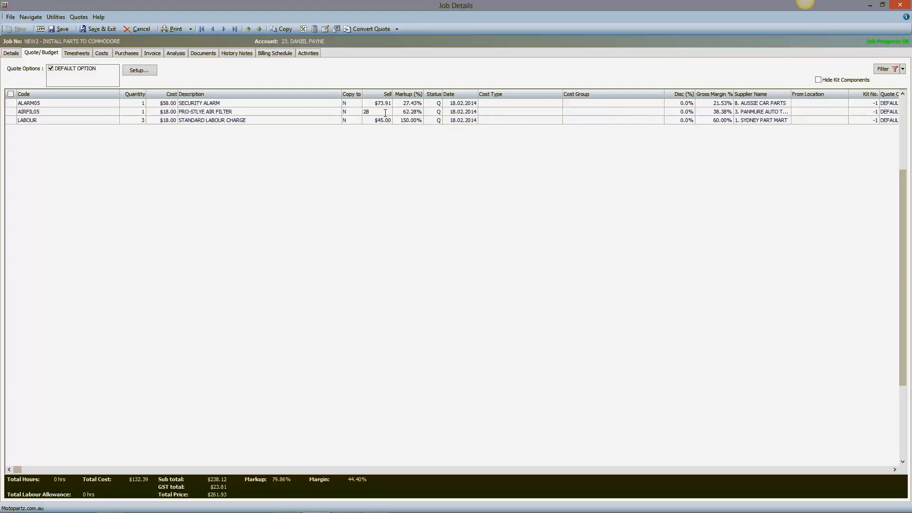
key(Tab)
key(Down)
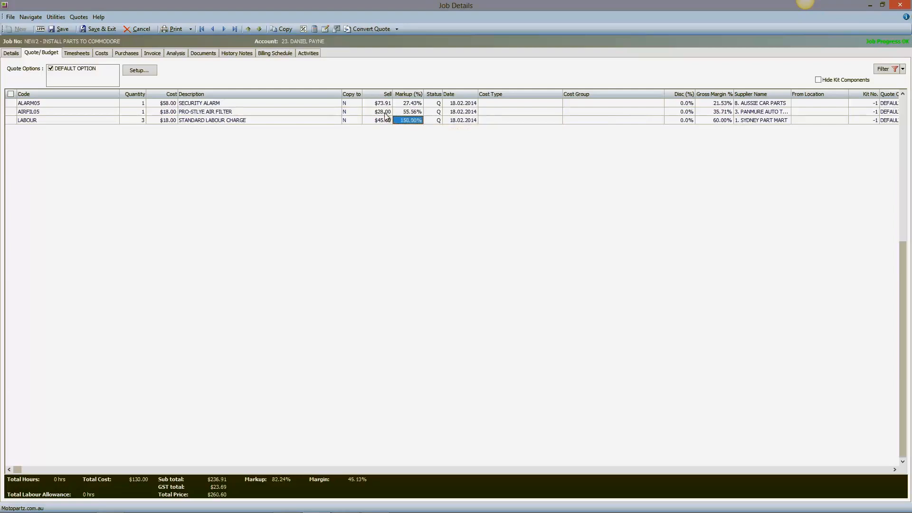
click(63, 30)
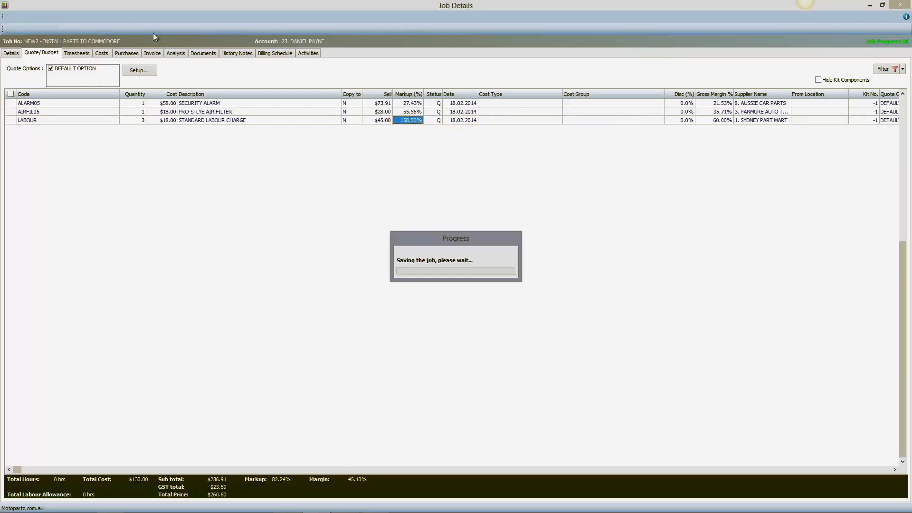
click(190, 29)
click(188, 38)
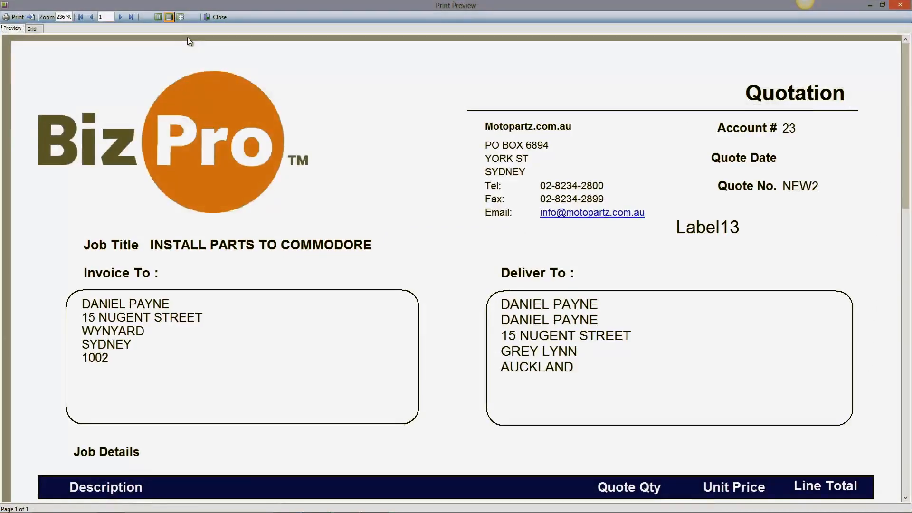
scroll(884, 230, down, 5)
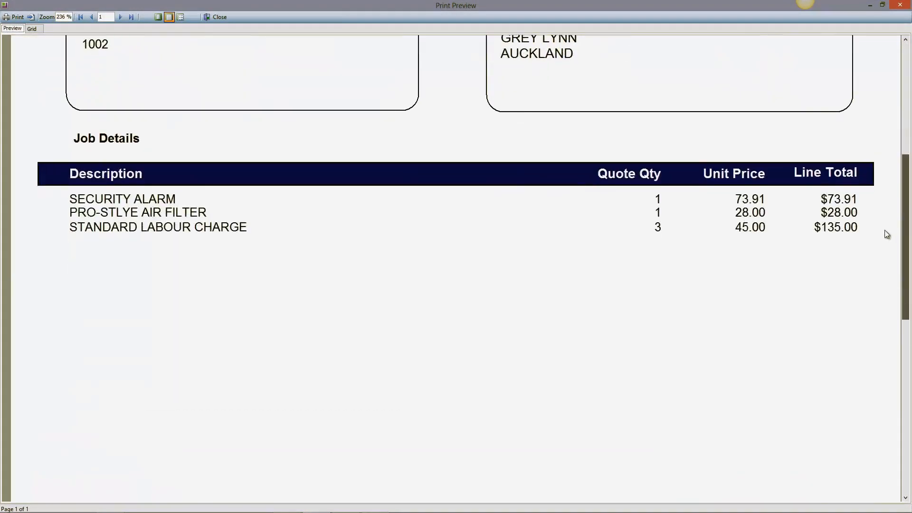
scroll(886, 234, up, 5)
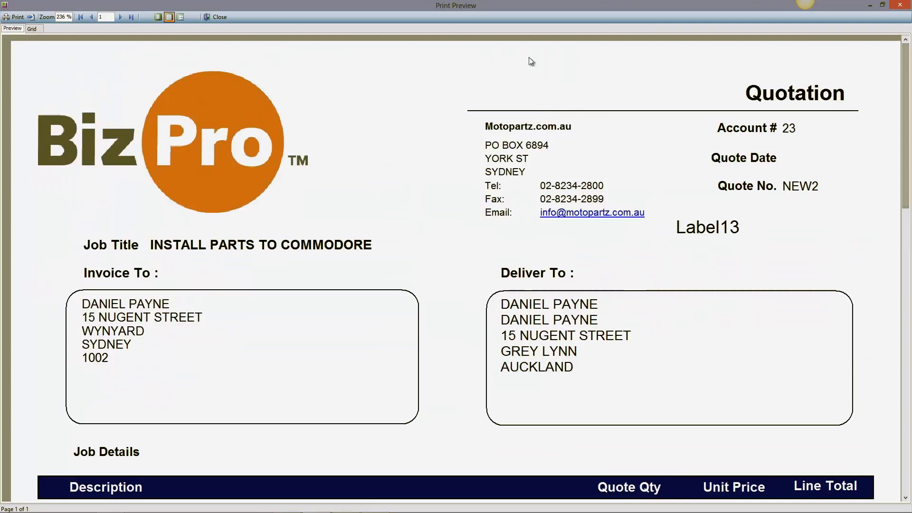
click(211, 18)
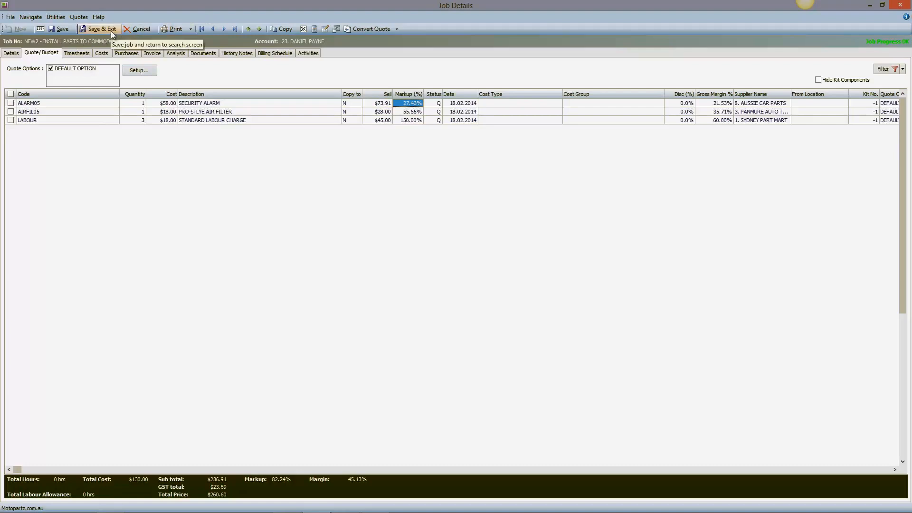
Step: Enter the customer order number, set job NEW2's status to Scheduled, and save the job
click(12, 54)
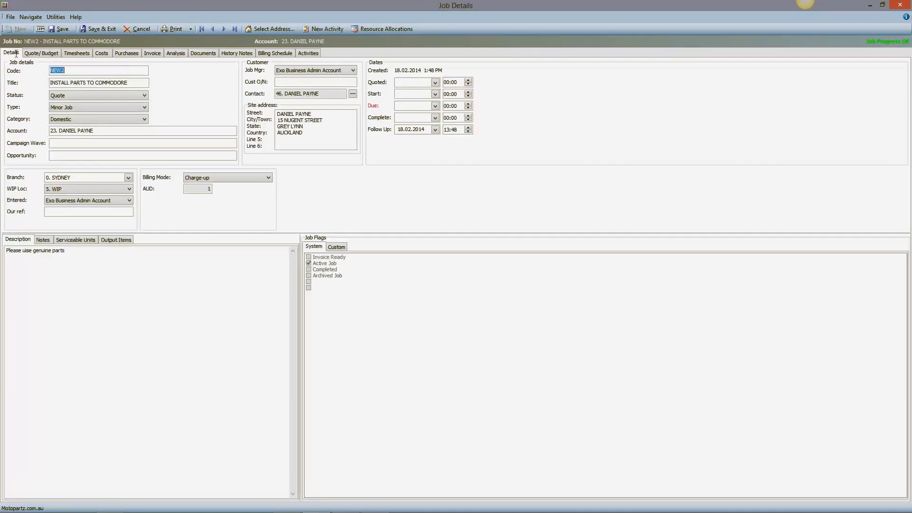
click(283, 82)
text(2345667675)
click(92, 97)
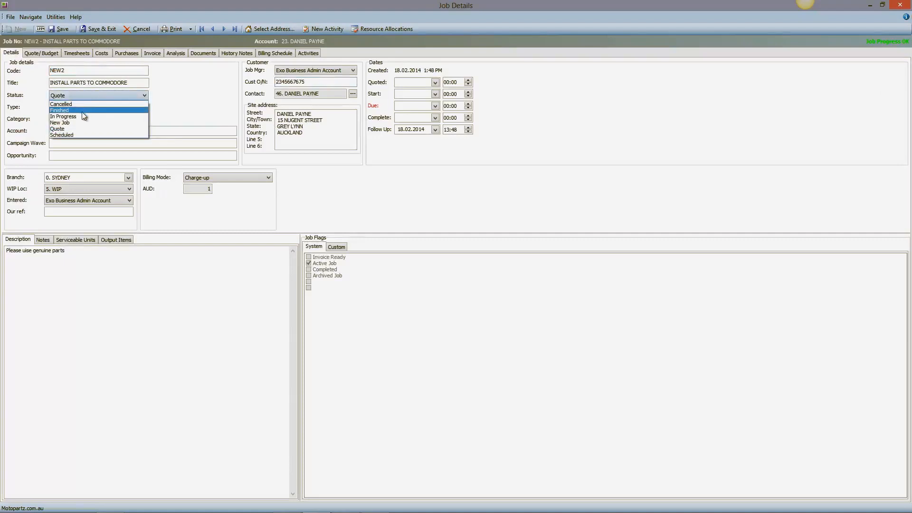
click(79, 134)
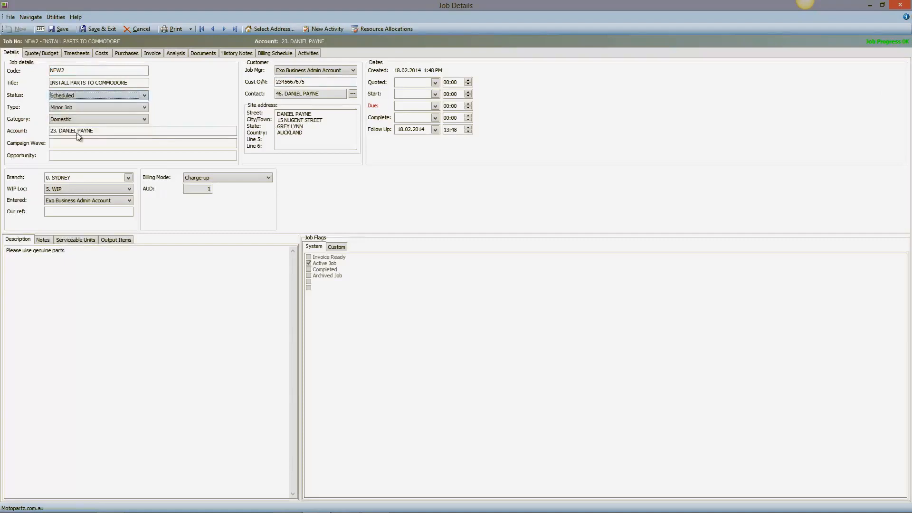
click(68, 30)
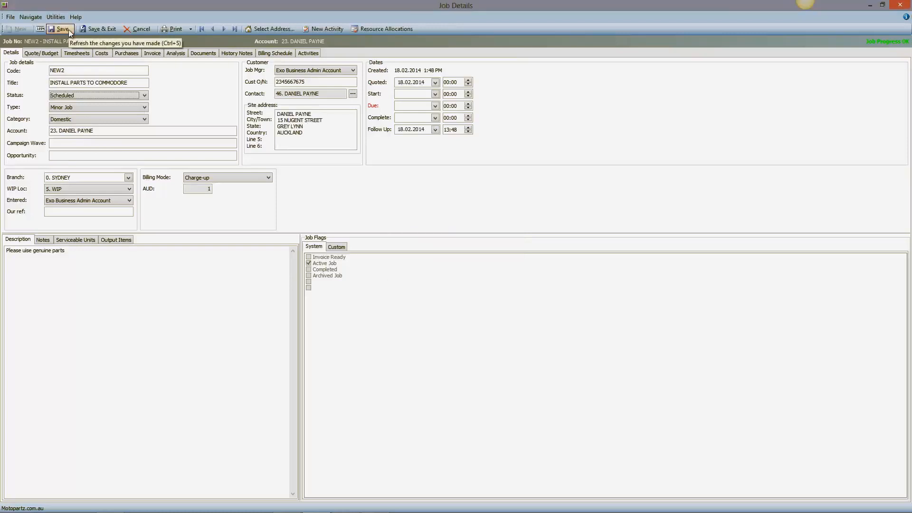
click(53, 54)
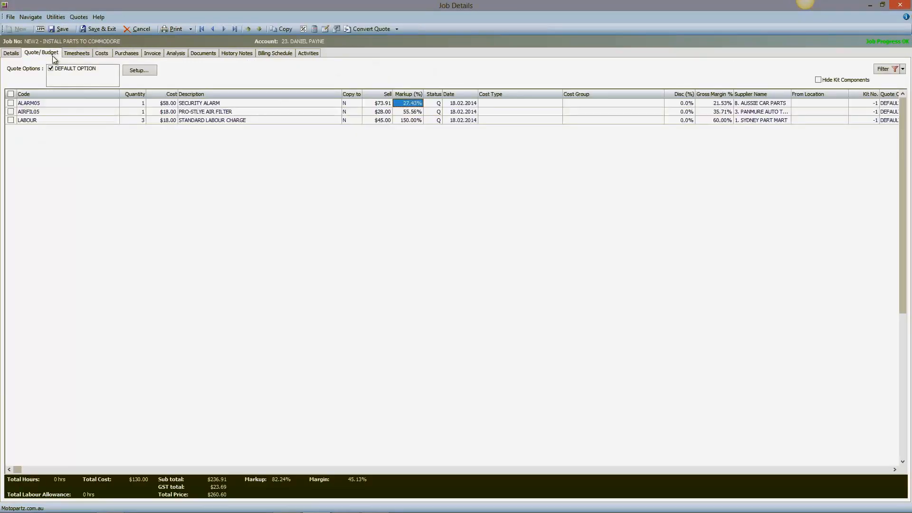
Step: Set the ALARM05 quote line's Copy to value to P and save
click(433, 105)
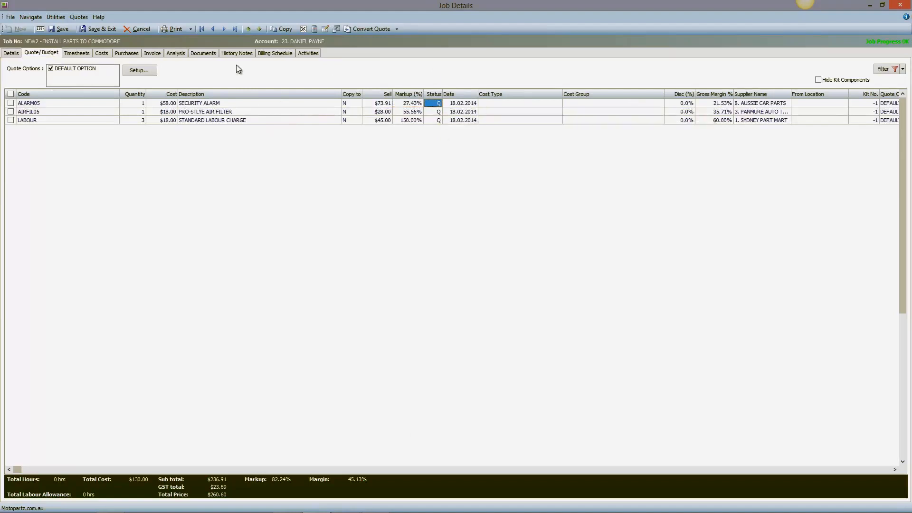
click(344, 102)
text(P)
key(Tab)
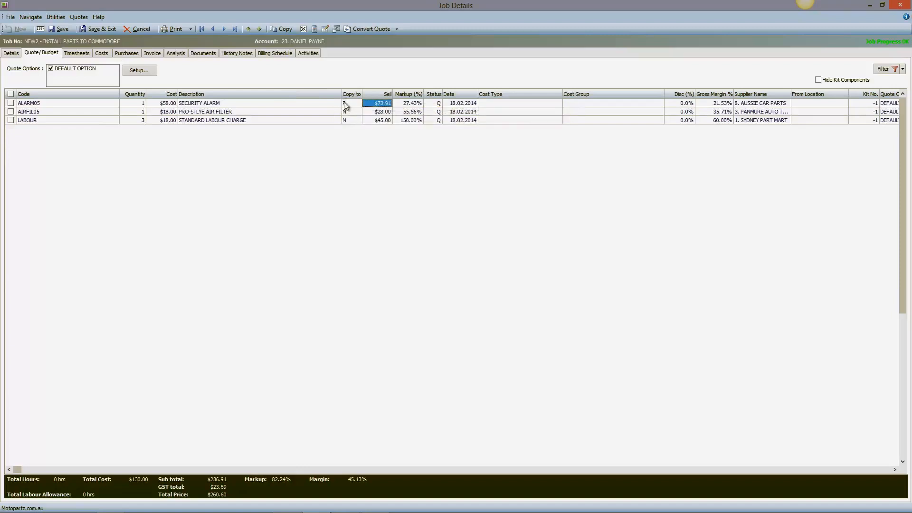
click(757, 104)
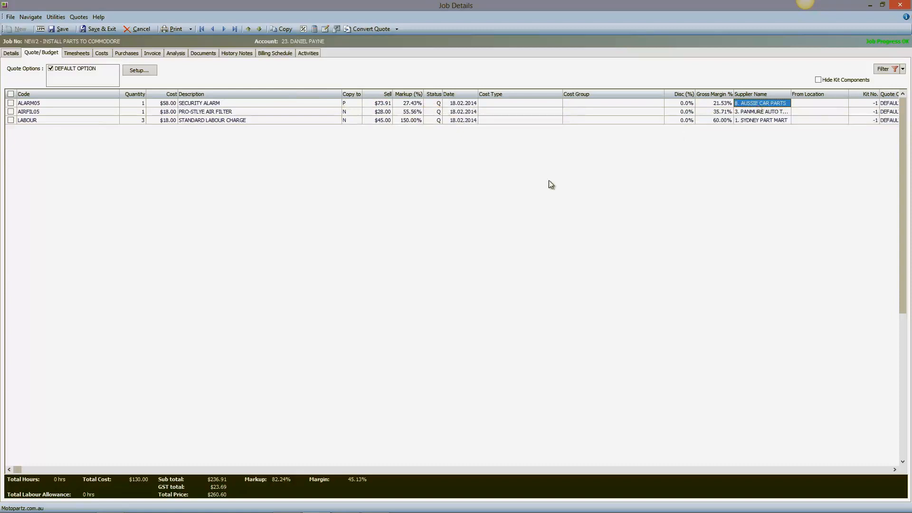
click(63, 29)
Step: Generate and save a purchase order to 8. AUSSIE CAR PARTS for ALARM05, without printing
right_click(133, 146)
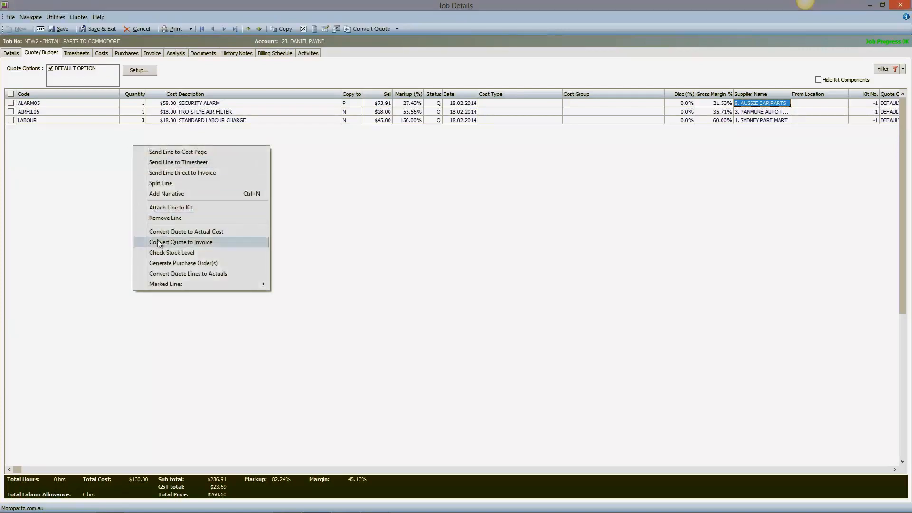
click(159, 261)
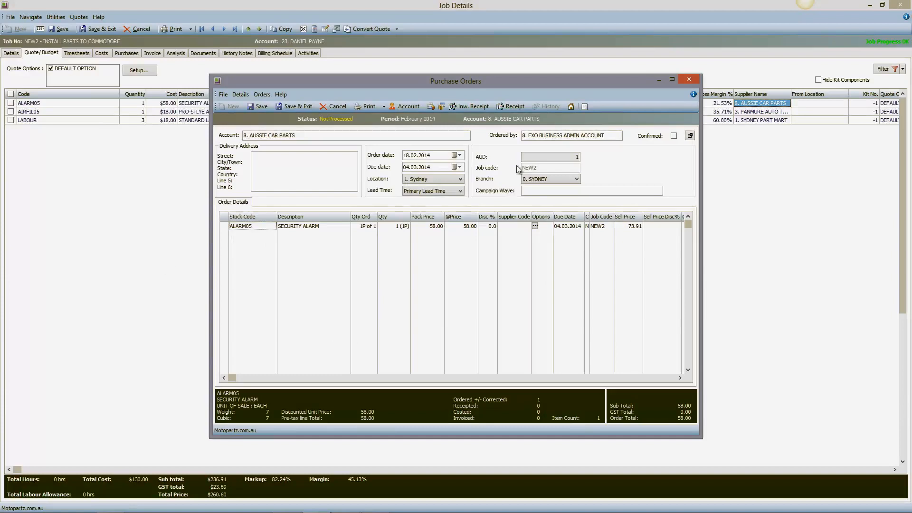
click(309, 107)
click(441, 296)
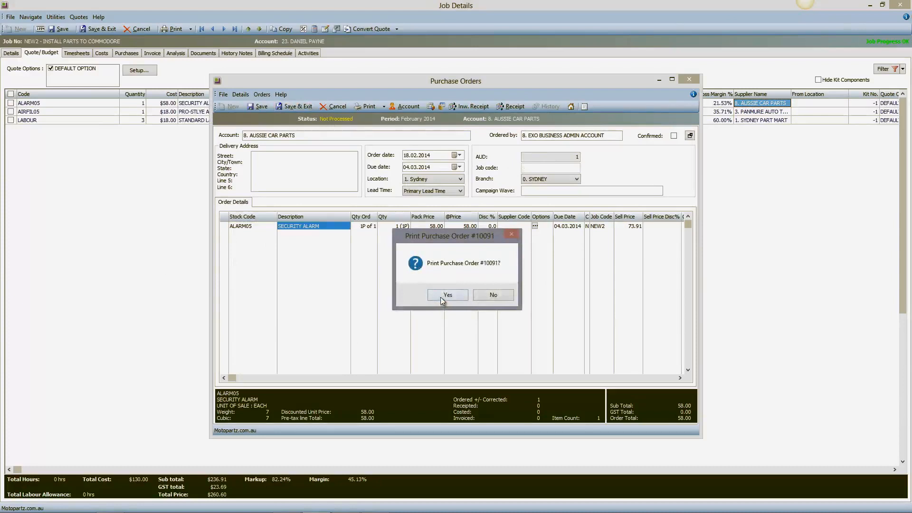
click(506, 295)
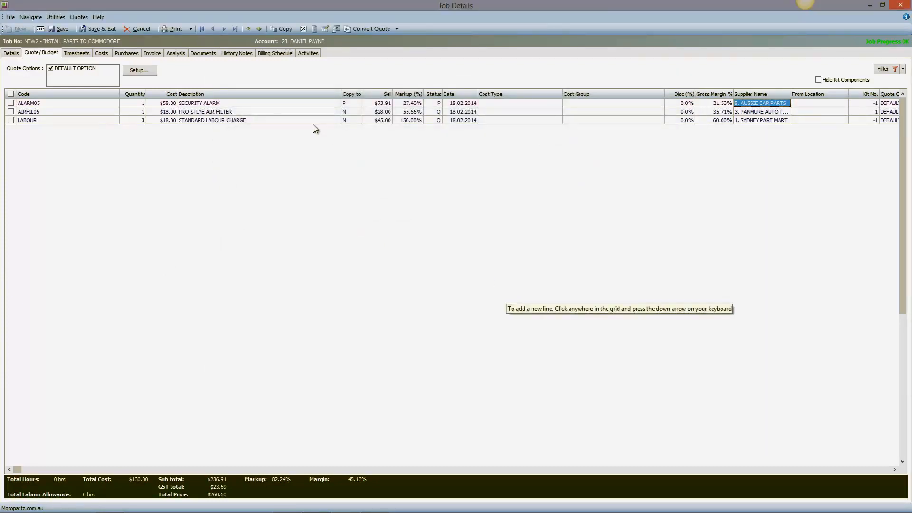
click(122, 52)
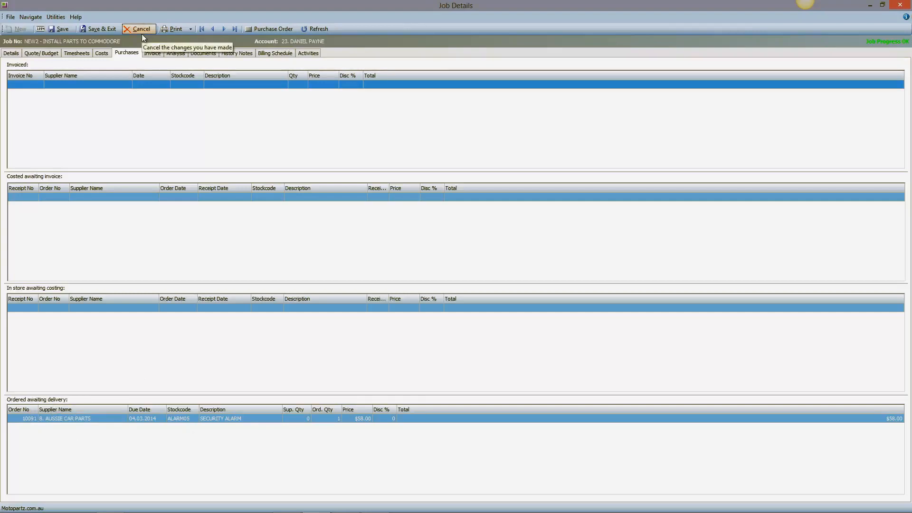
Step: Save and close job NEW2, then close the job search window
click(110, 30)
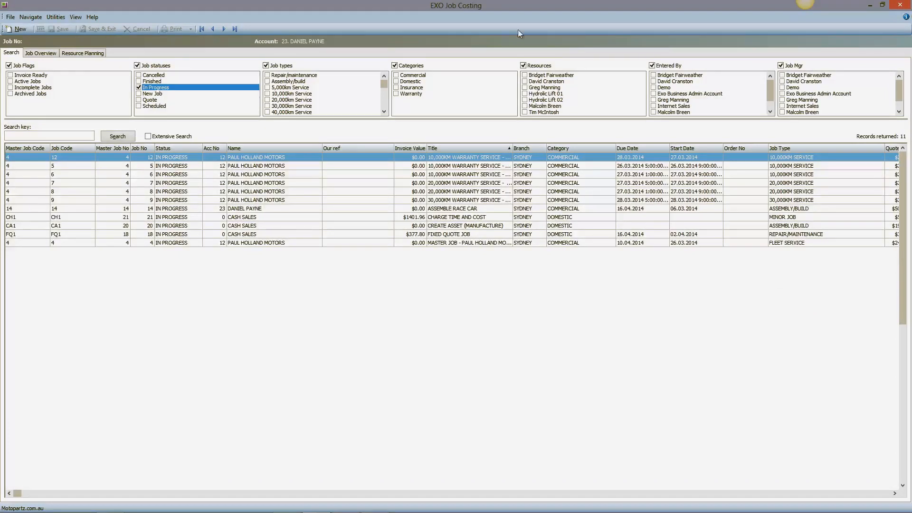
click(893, 7)
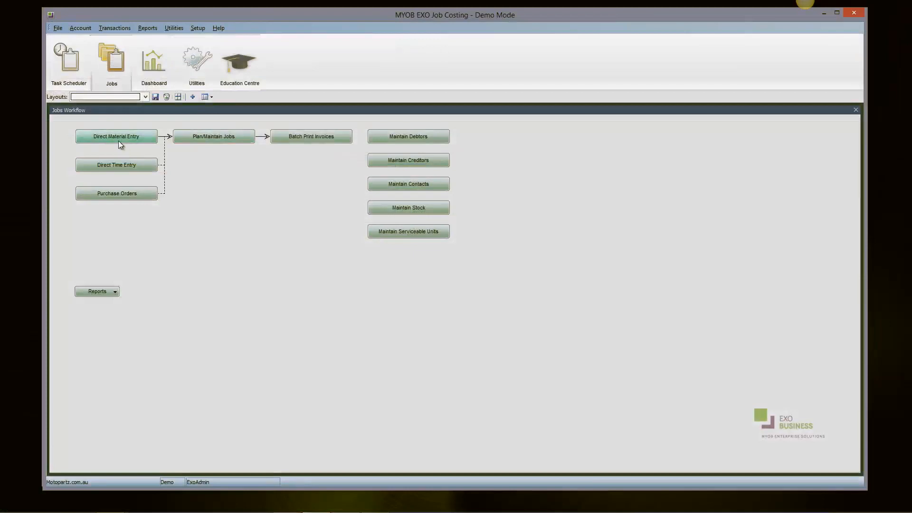
click(118, 160)
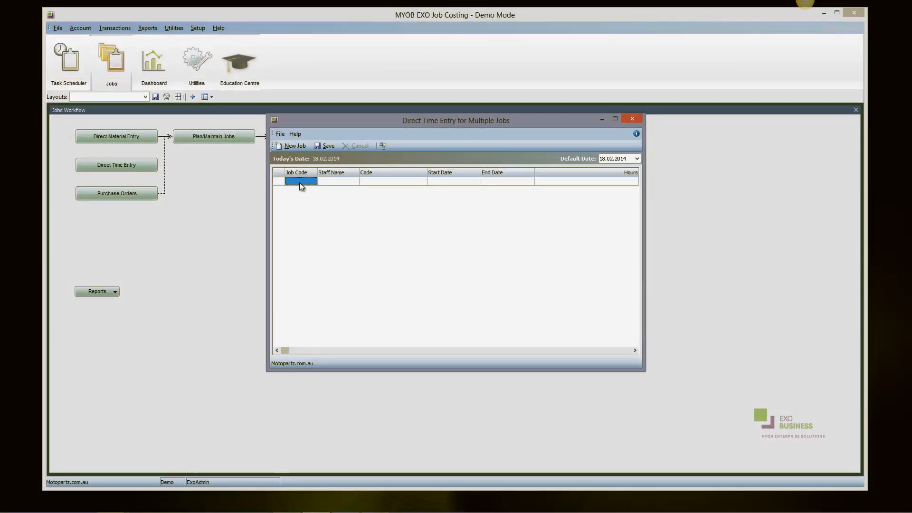
text(NEW2)
key(Tab)
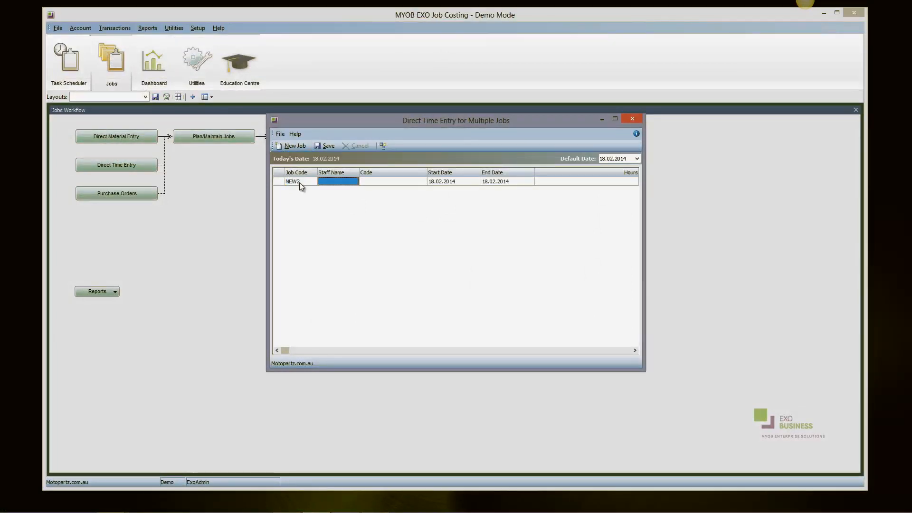
text(GR)
key(Tab)
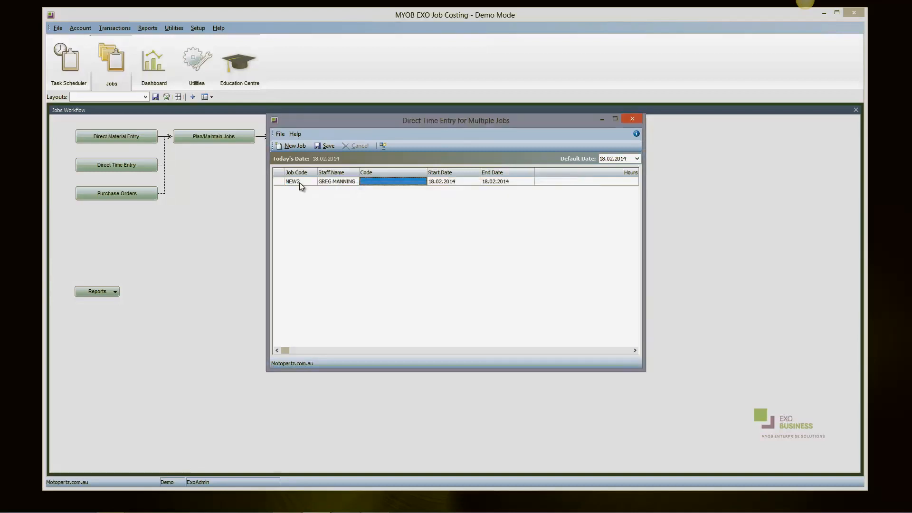
text(LABOUR)
key(Tab)
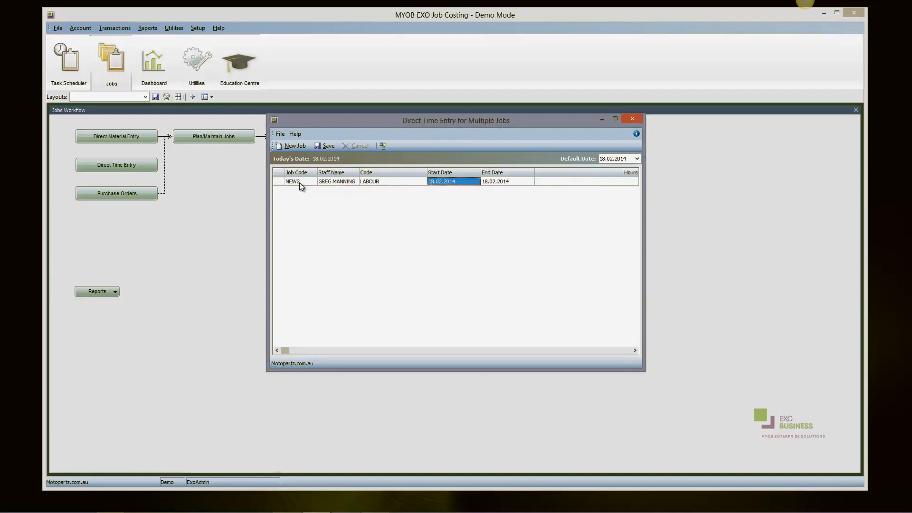
key(Tab)
key(Tab)
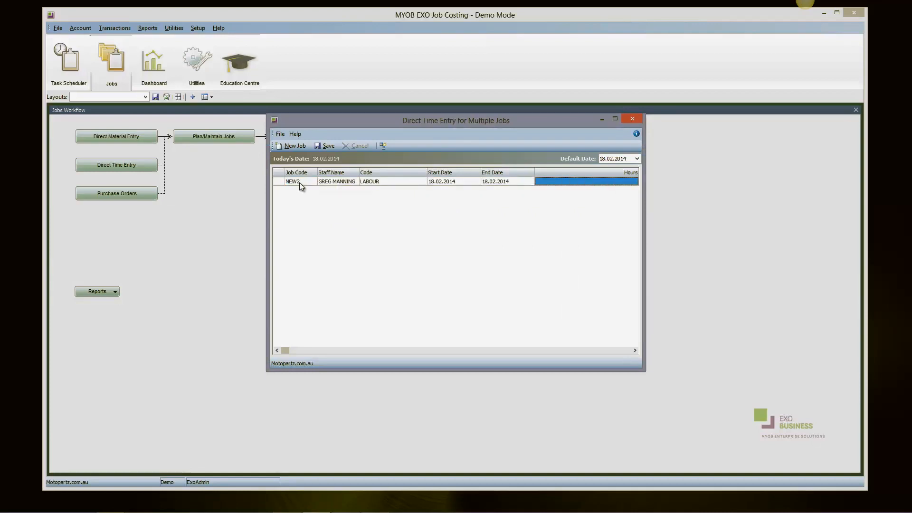
text(2.5)
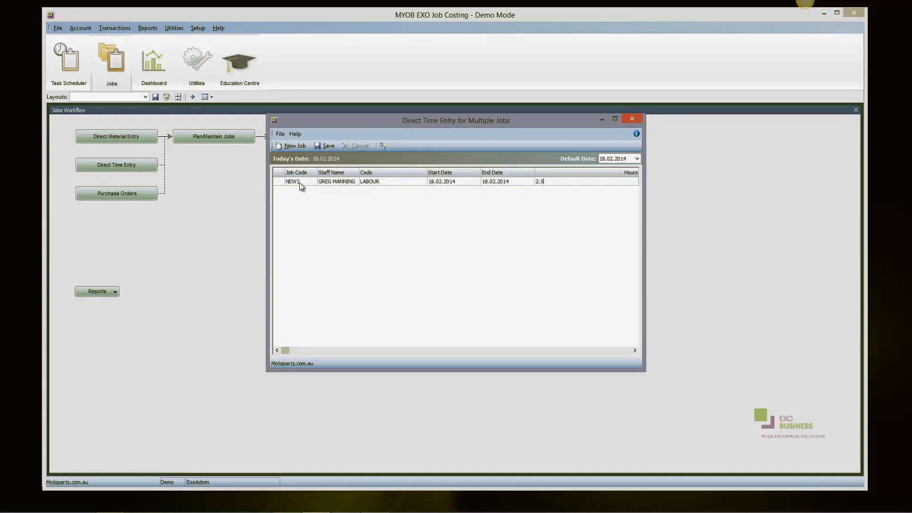
click(328, 152)
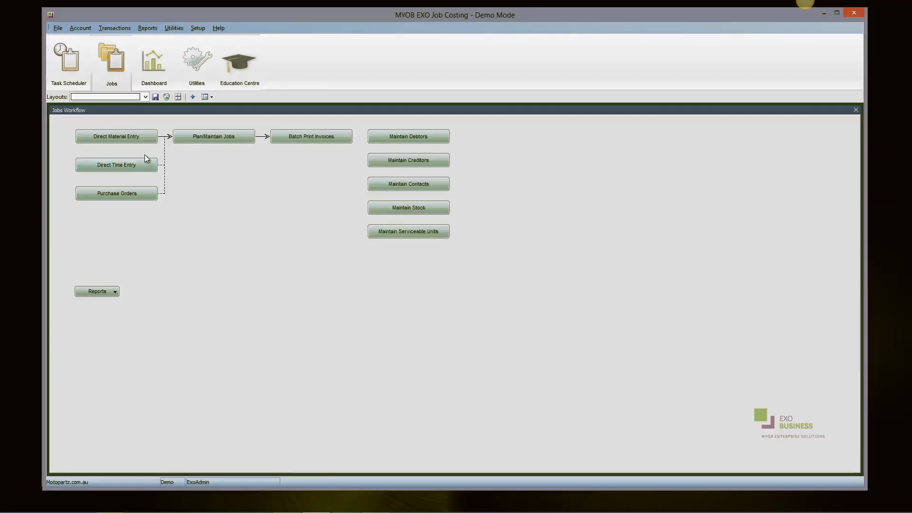
Step: Start a multi-job time entry for job NEW2 with the matched staff member
click(123, 167)
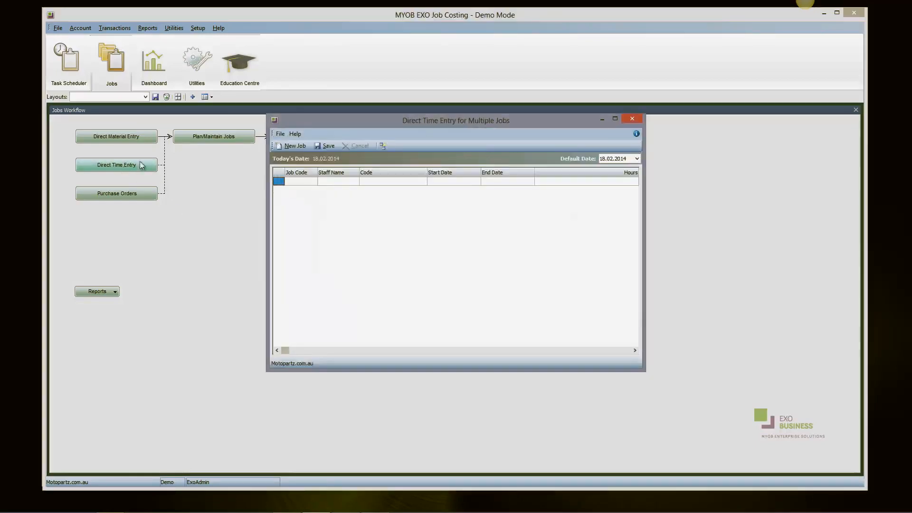
click(303, 181)
text(NEW2)
key(Tab)
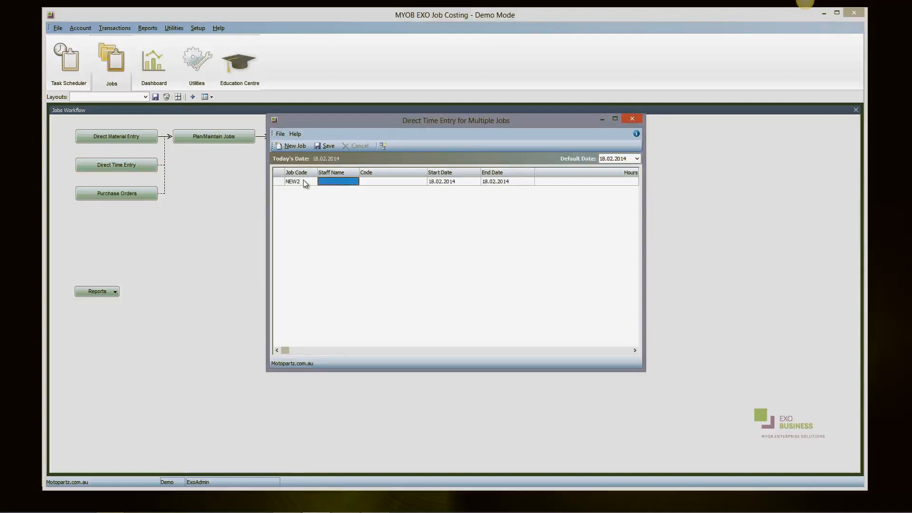
text(GRE)
key(Tab)
Step: Record 2.5 hours of LABOUR, save it, and close the time entry window
key(Return)
text(LABOUR)
key(Tab)
key(Tab)
key(Tab)
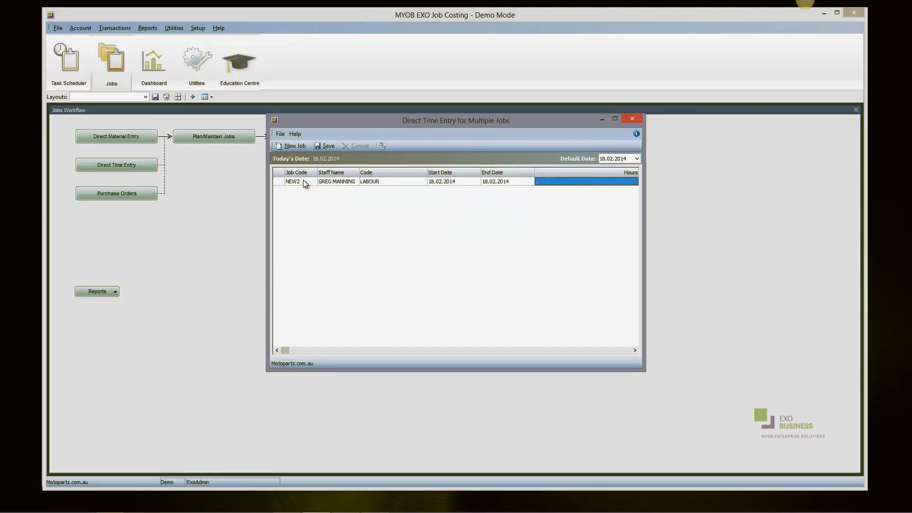
text(2.5)
key(Tab)
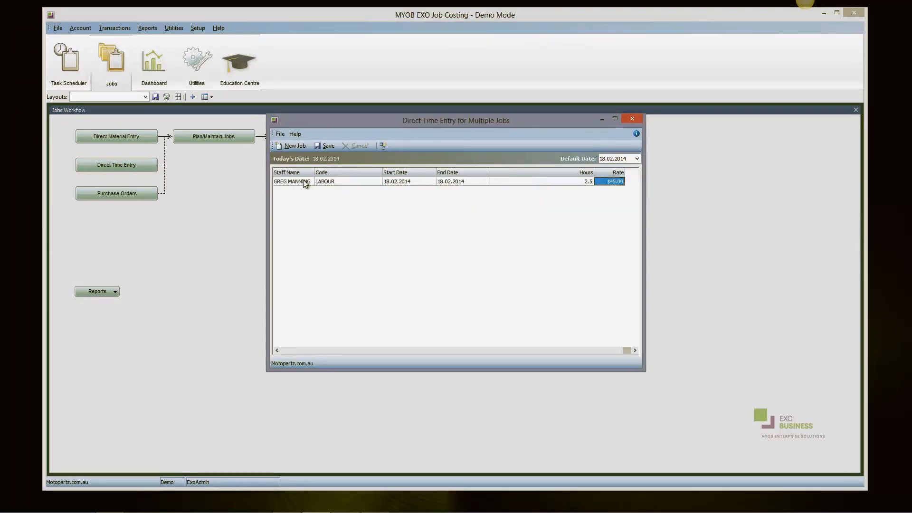
click(325, 147)
click(636, 118)
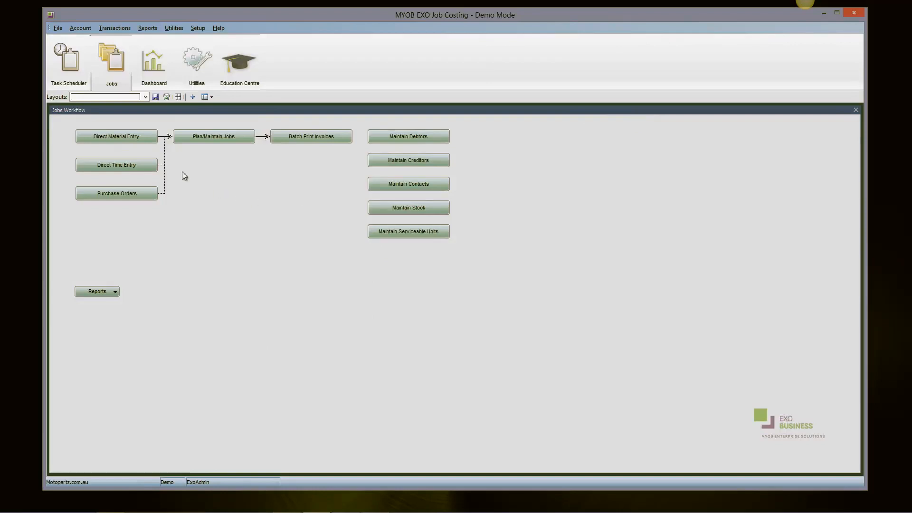
click(128, 136)
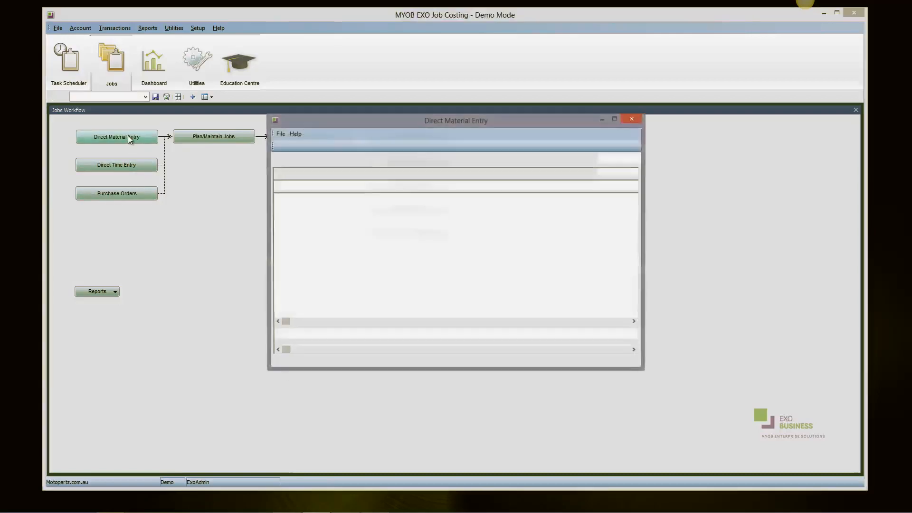
Step: Start a material line for job NEW2 with stock item AIRFIL05, found by searching FILTER
click(315, 183)
text(NEW2)
key(Tab)
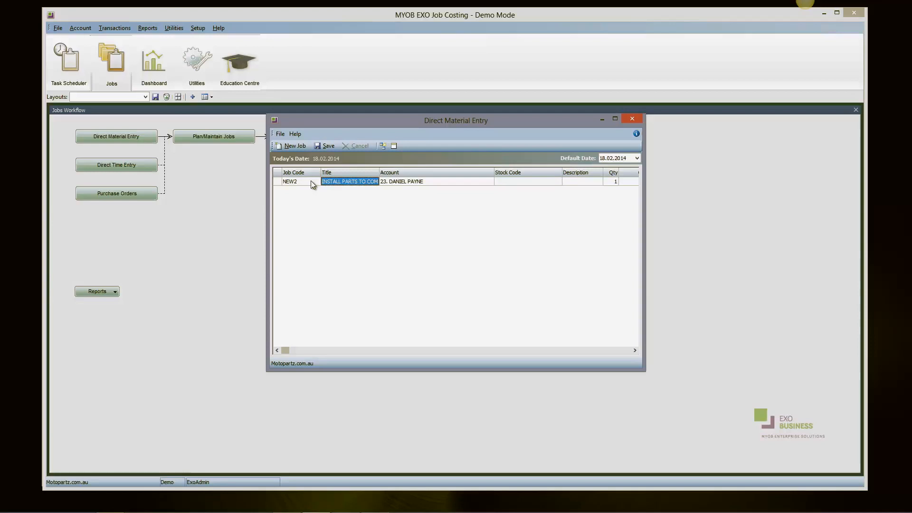
key(Tab)
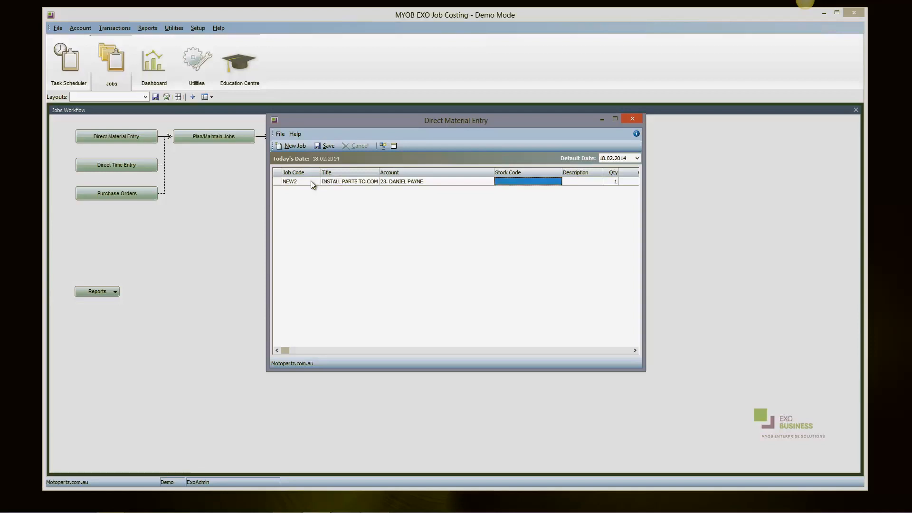
text(FILTER)
key(Tab)
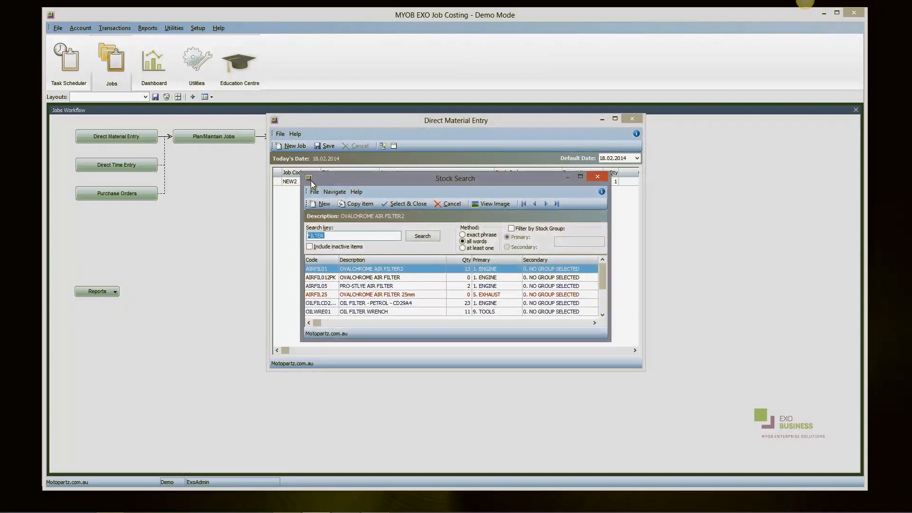
key(Down)
key(Down)
key(Return)
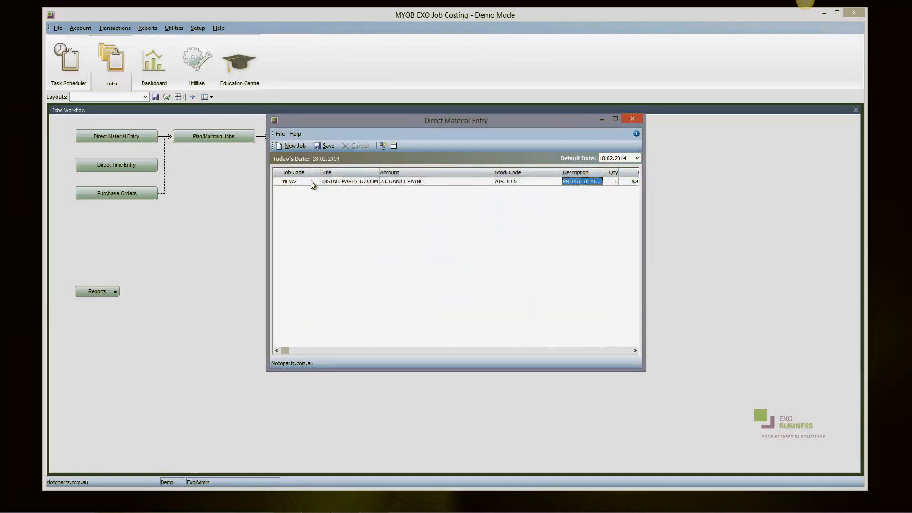
Step: Save the AIRFIL05 entry at cost $20.39, sell $29.21, and close the window
key(Tab)
key(Tab)
key(Tab)
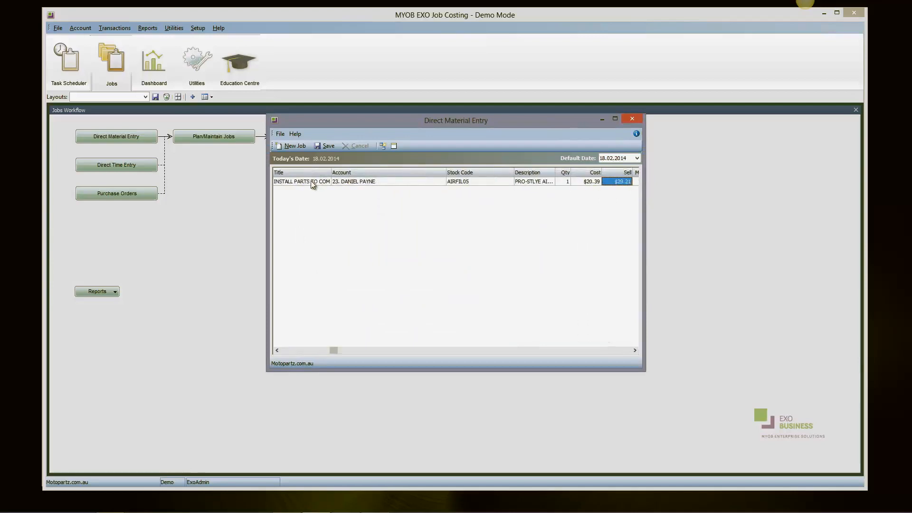
click(321, 146)
click(451, 295)
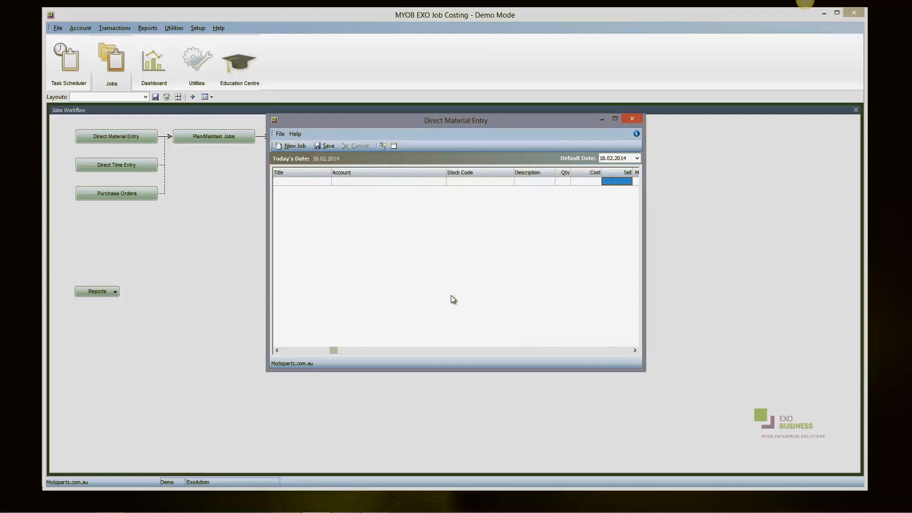
click(632, 119)
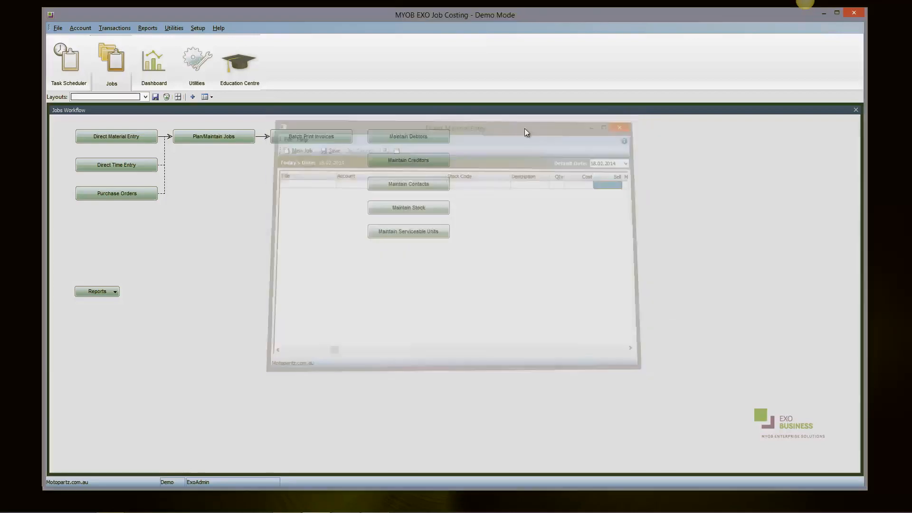
click(209, 141)
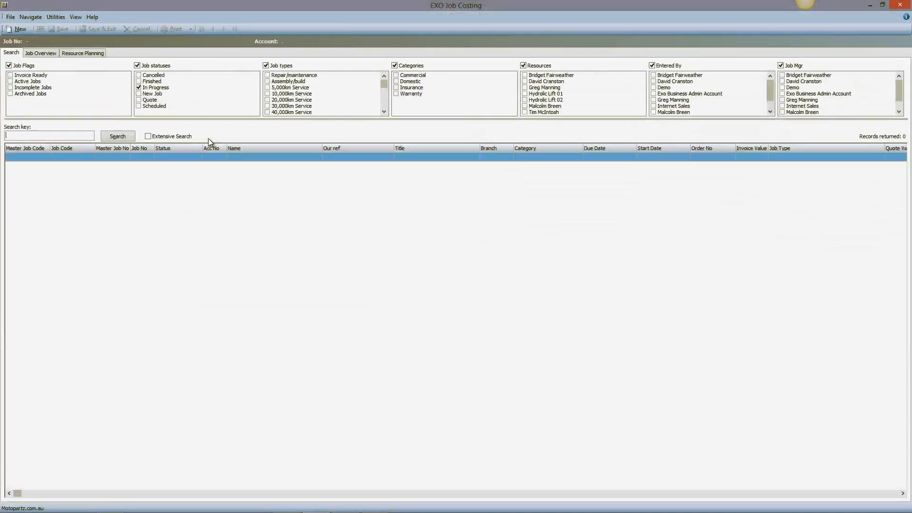
Step: Open job NEW2, review its Timesheets, Costs and Purchases tabs, and save and exit
click(118, 136)
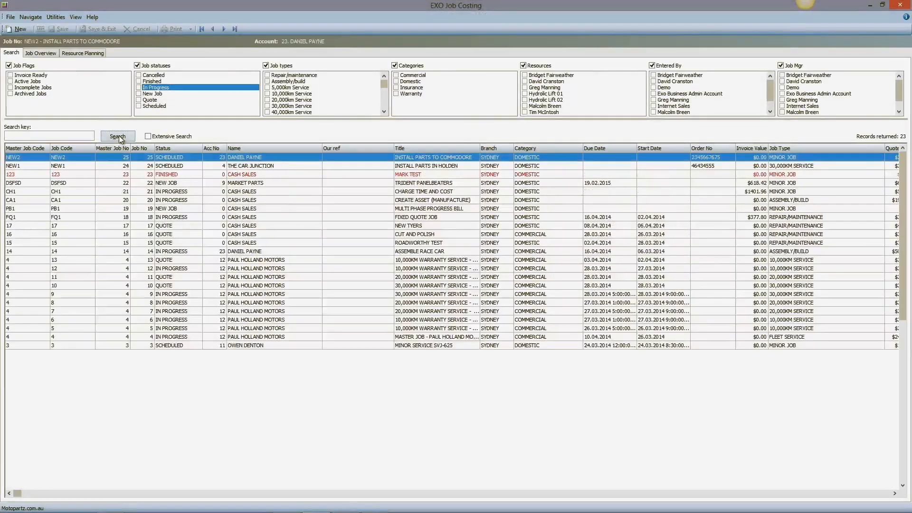
double_click(133, 157)
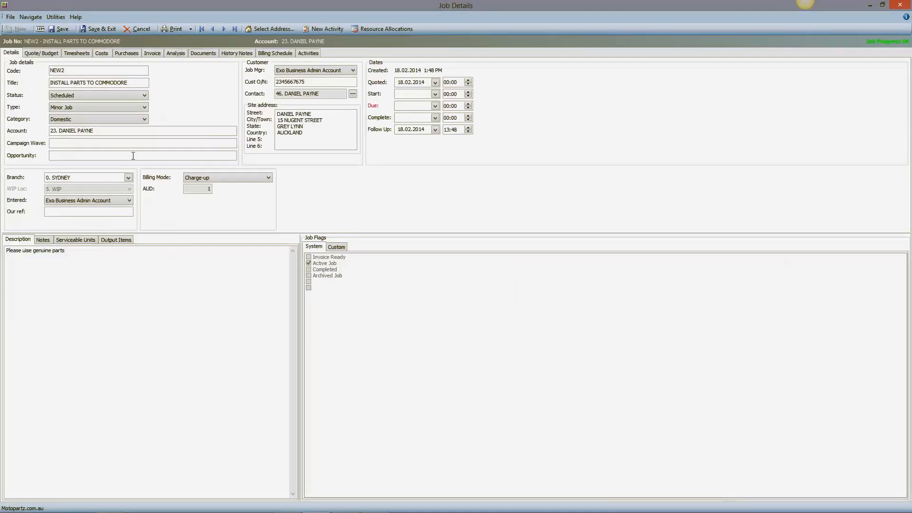
click(88, 56)
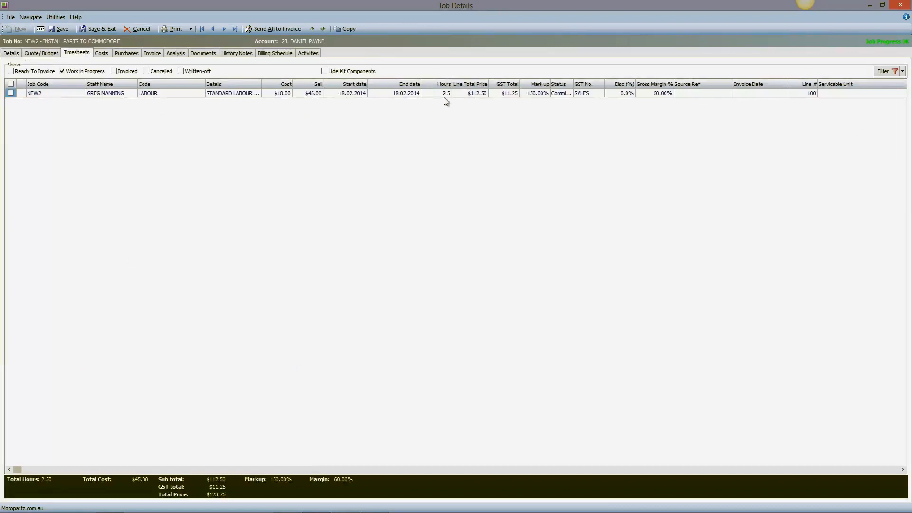
click(106, 54)
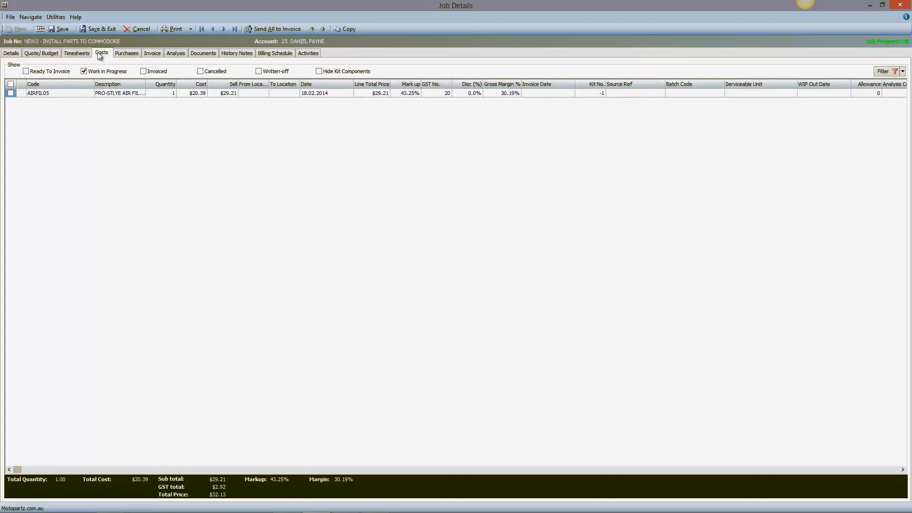
click(120, 53)
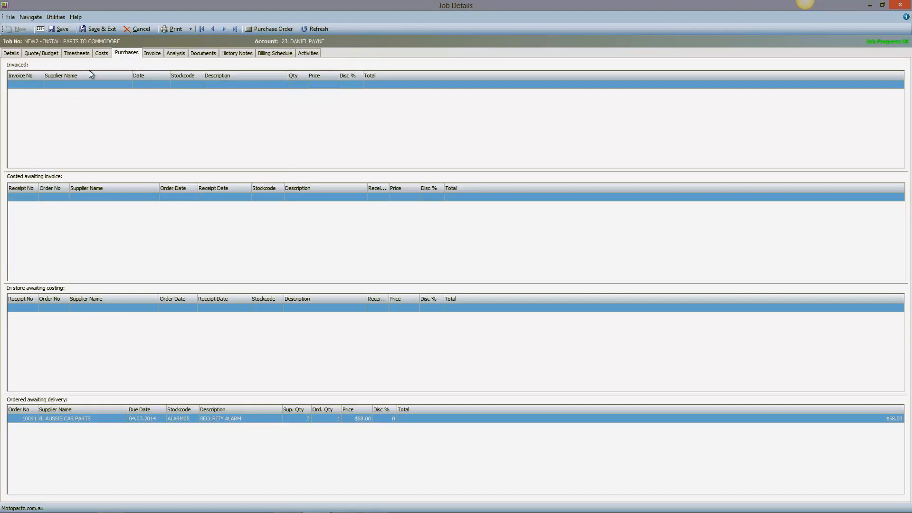
click(106, 30)
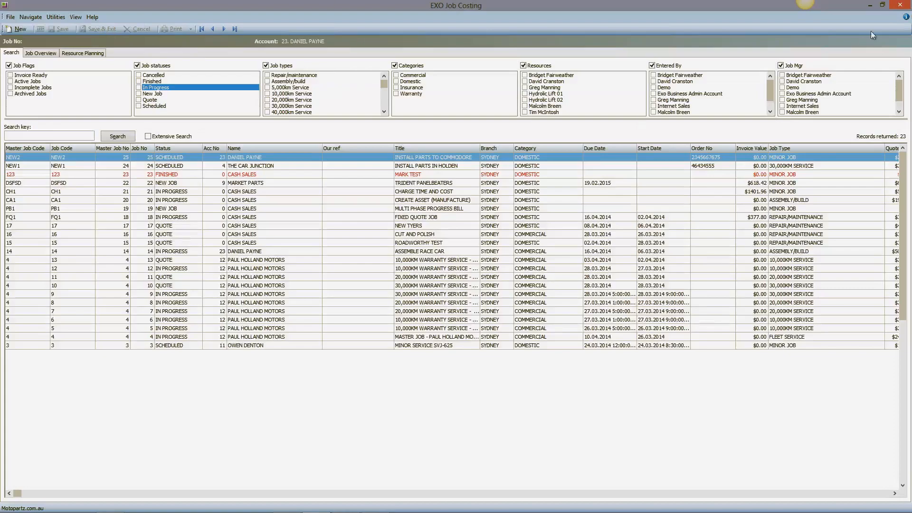
Step: Open the security alarm purchase order and receipt all its lines
click(900, 4)
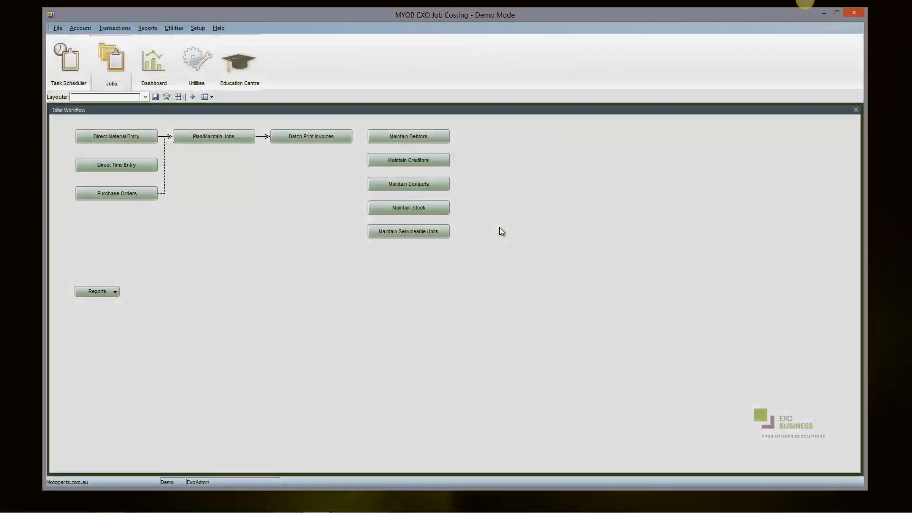
click(141, 198)
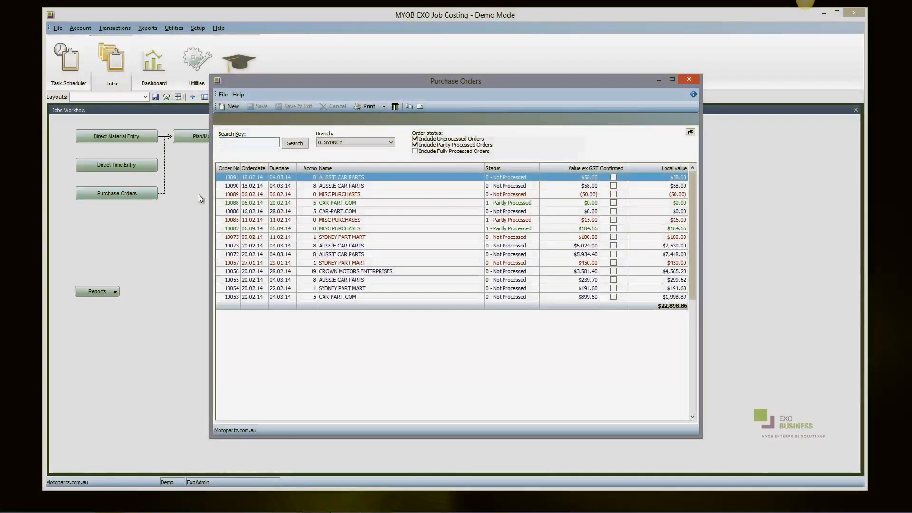
double_click(379, 177)
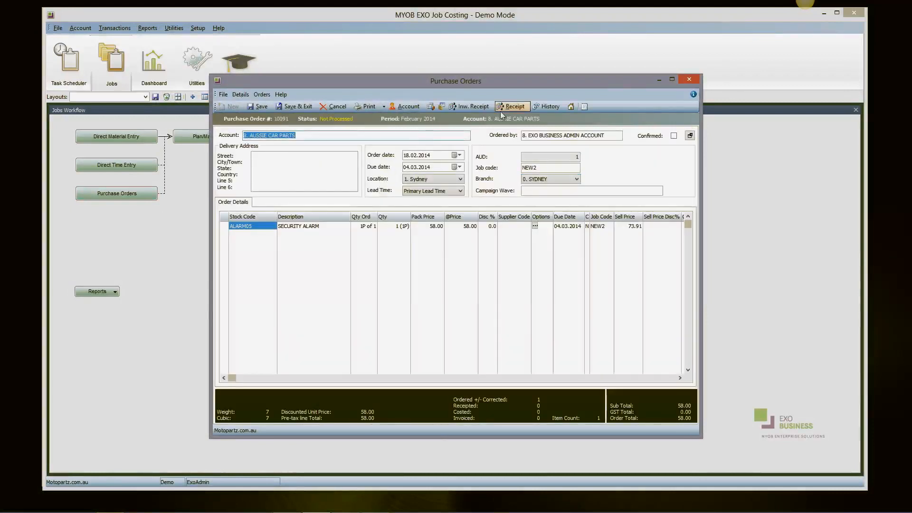
click(507, 108)
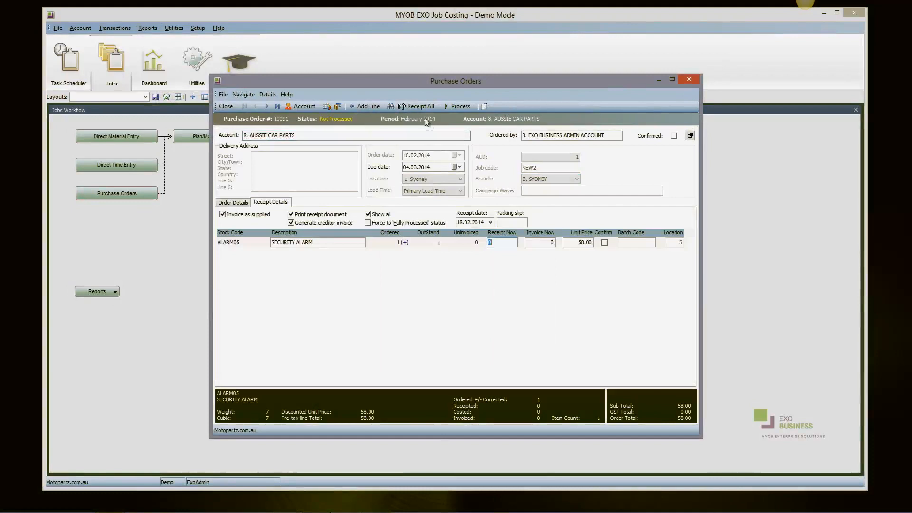
click(409, 107)
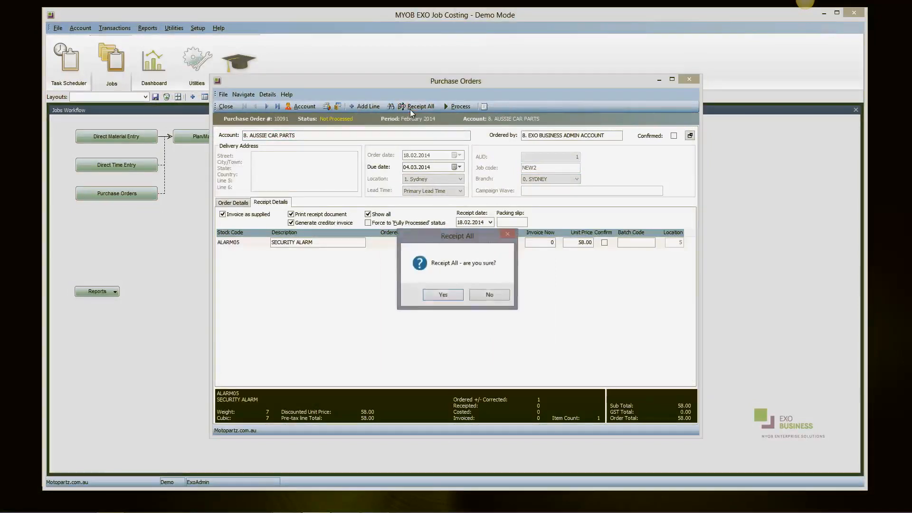
click(442, 296)
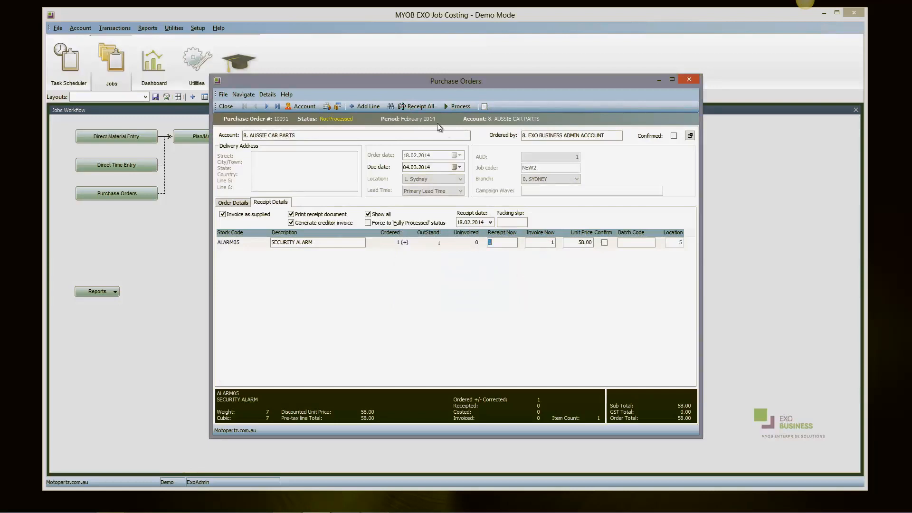
Step: Process the receipt with the supplier invoice number and close the Purchase Orders window
click(449, 107)
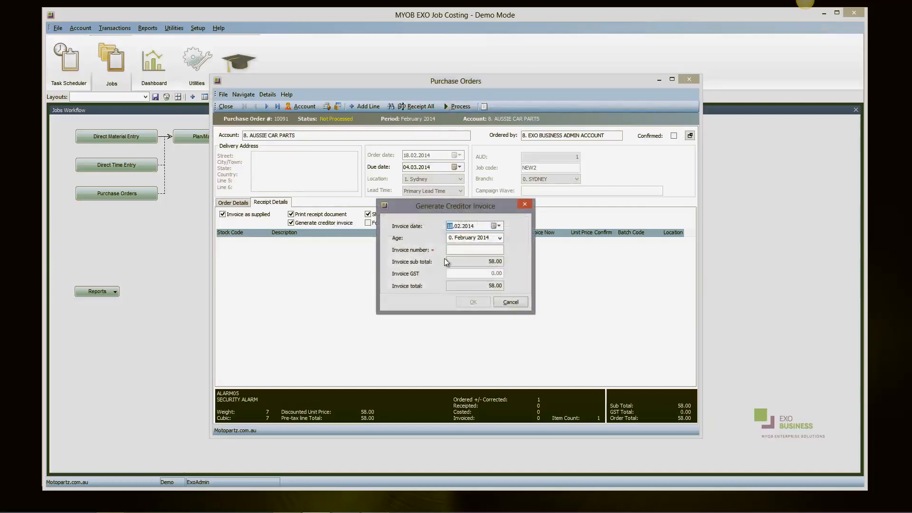
click(456, 251)
text(234424)
click(473, 302)
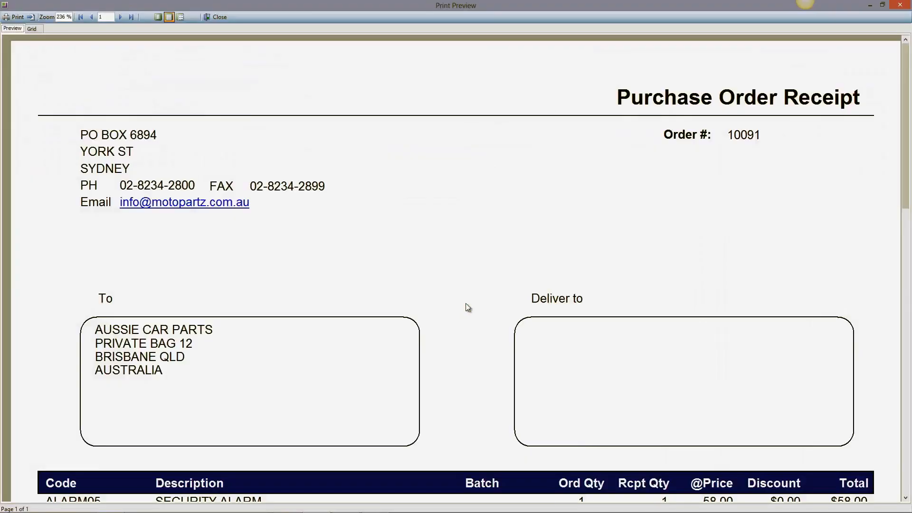
click(220, 17)
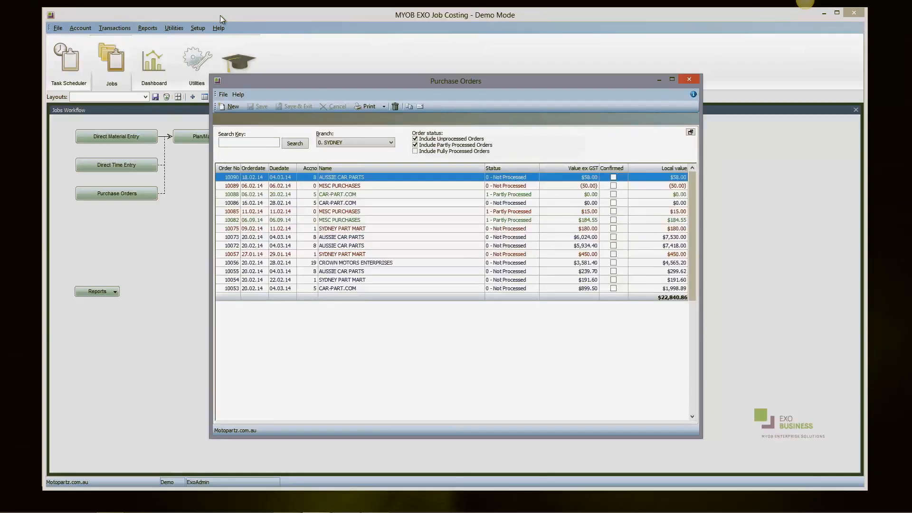
click(690, 79)
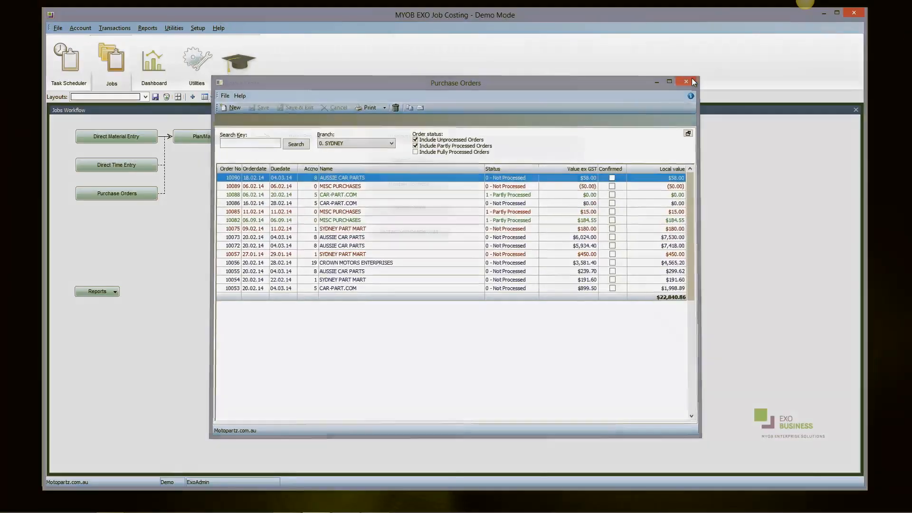
click(237, 139)
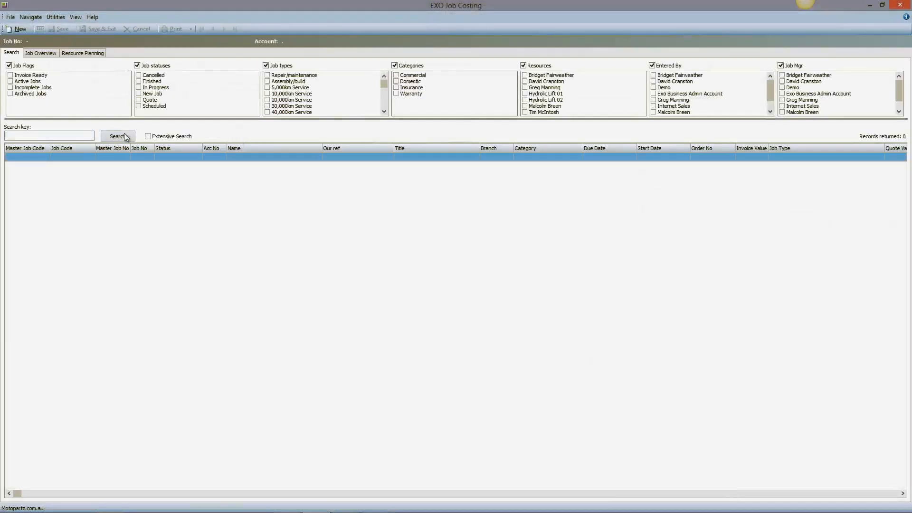
Step: Open job NEW2 and show its air filter and alarm cost lines totalling $113.43
click(124, 135)
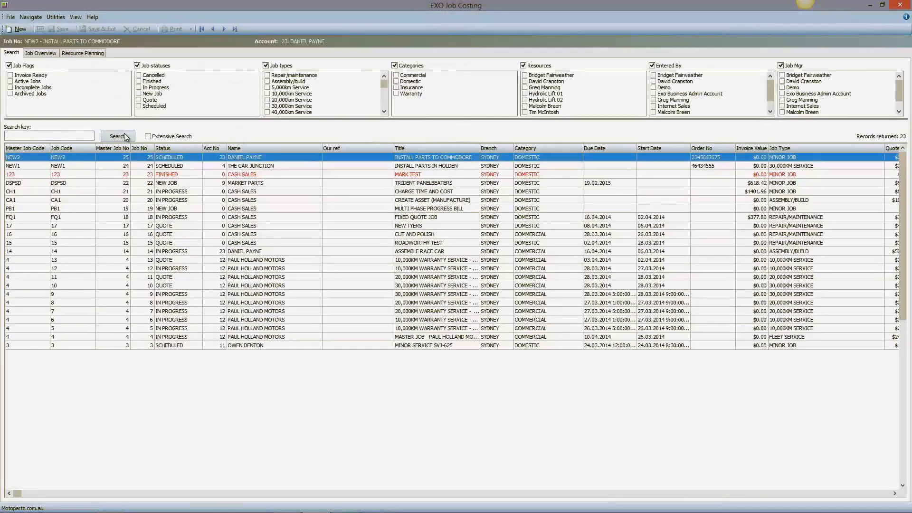
double_click(103, 159)
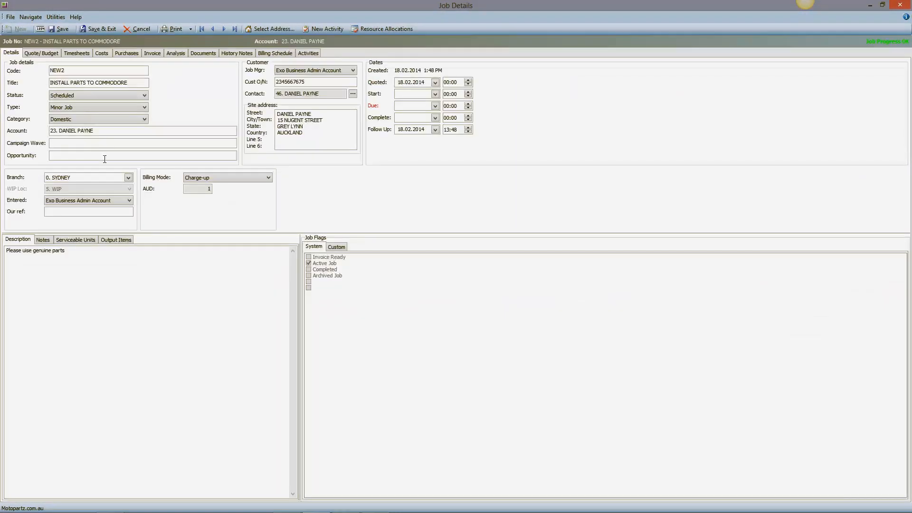
click(105, 54)
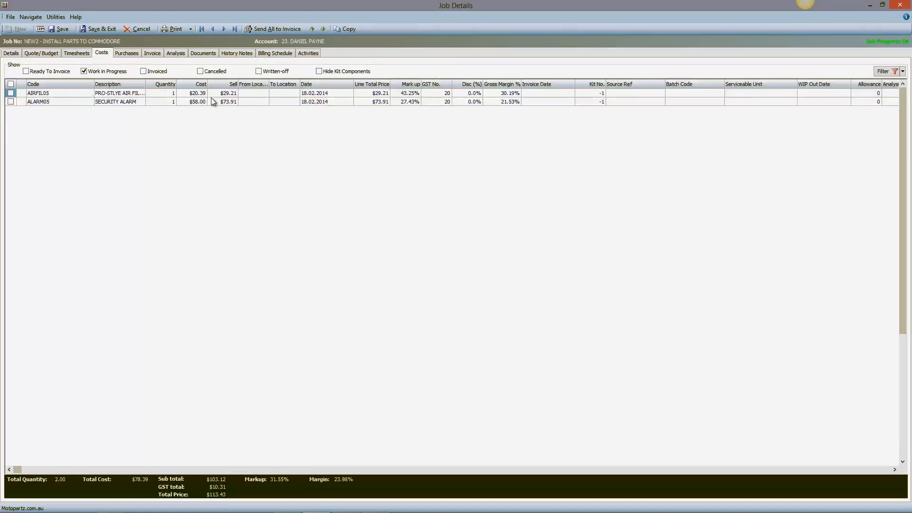
Step: Review job NEW2's Analysis summary and snapshot, then return to its Details form
click(178, 53)
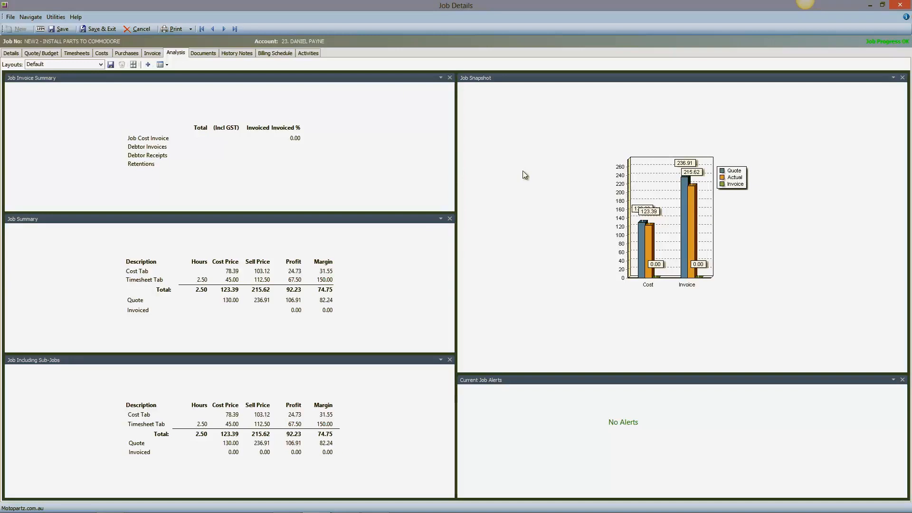
click(13, 54)
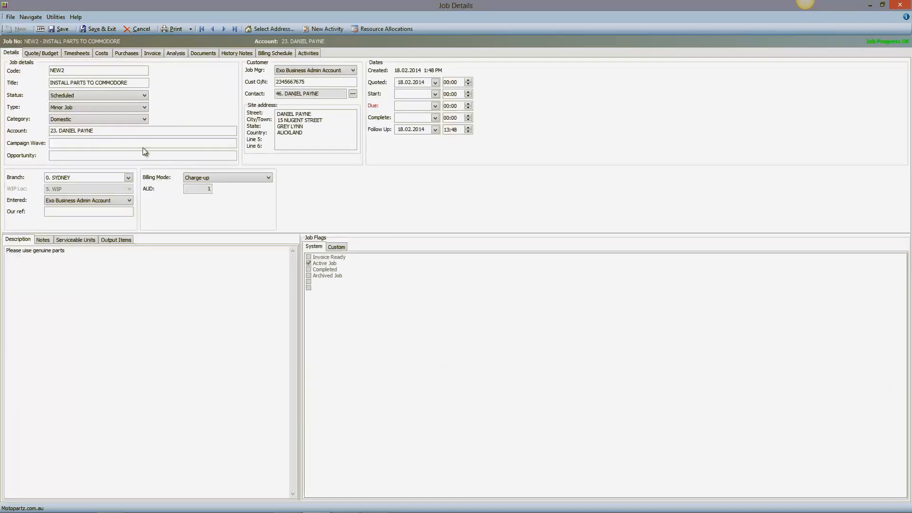
Step: Check the Billing Mode options, keep Charge-up, and show job NEW2's cost lines
click(223, 181)
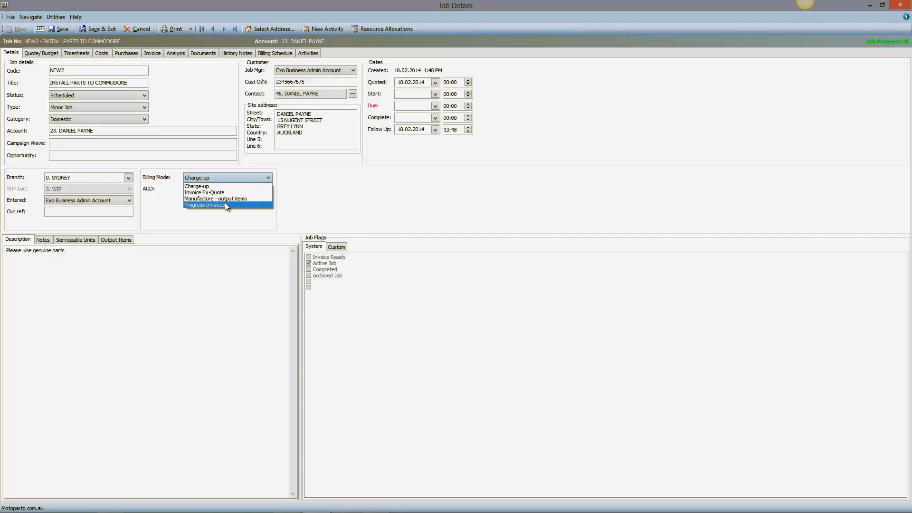
click(293, 185)
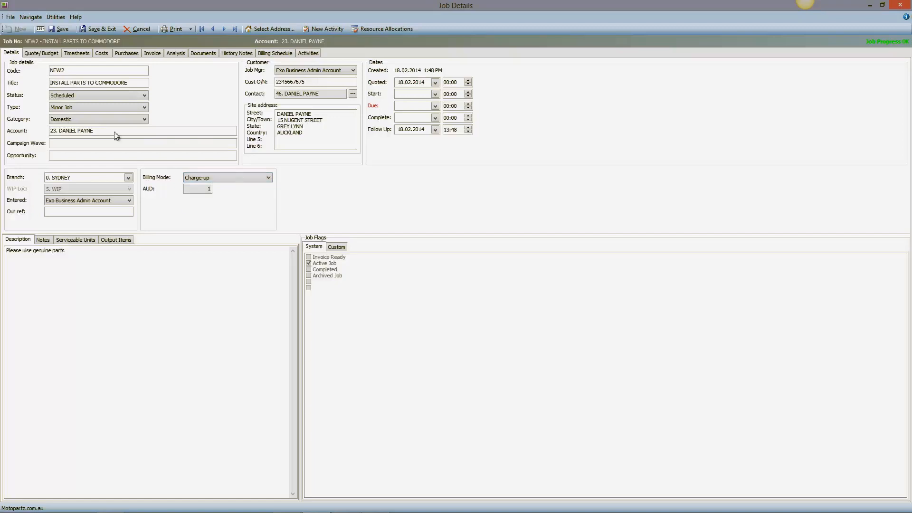
click(101, 54)
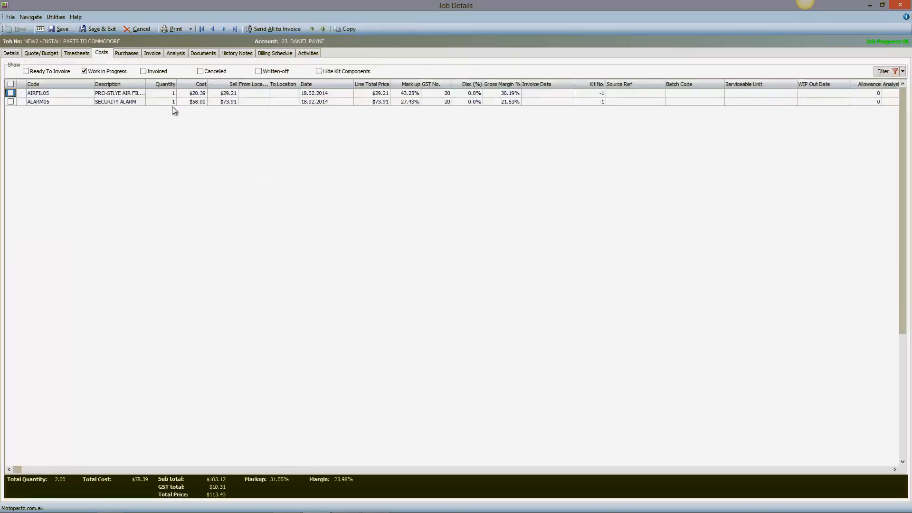
Step: Check NEW2's labour timesheet and three invoice lines totalling $237.18, then start invoicing and save the job changes
click(275, 28)
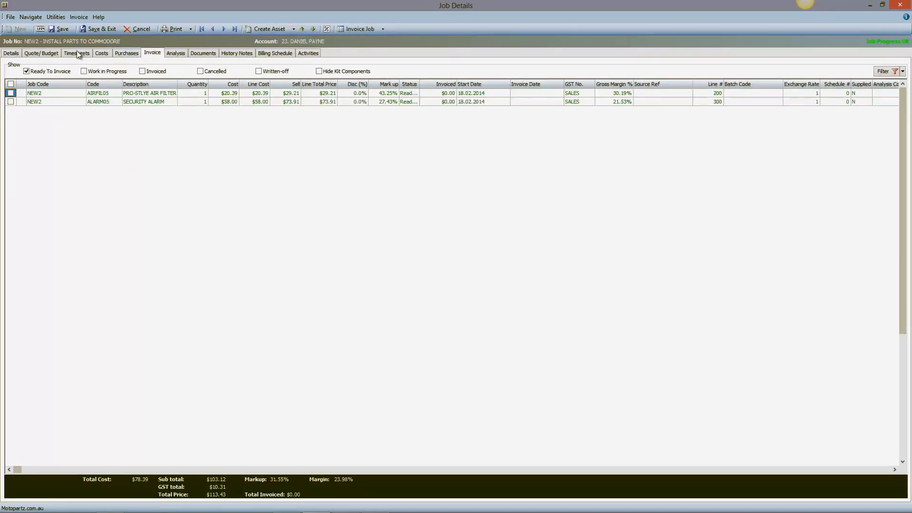
click(76, 53)
click(260, 28)
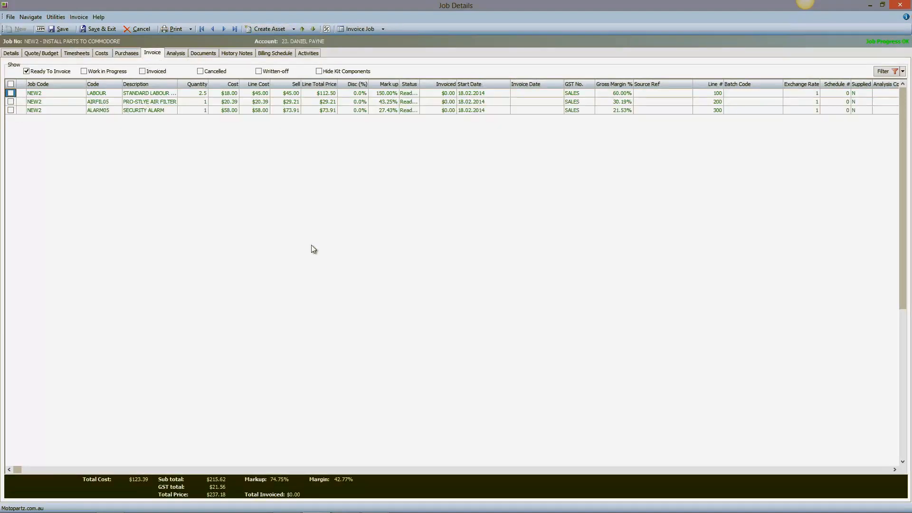
click(352, 29)
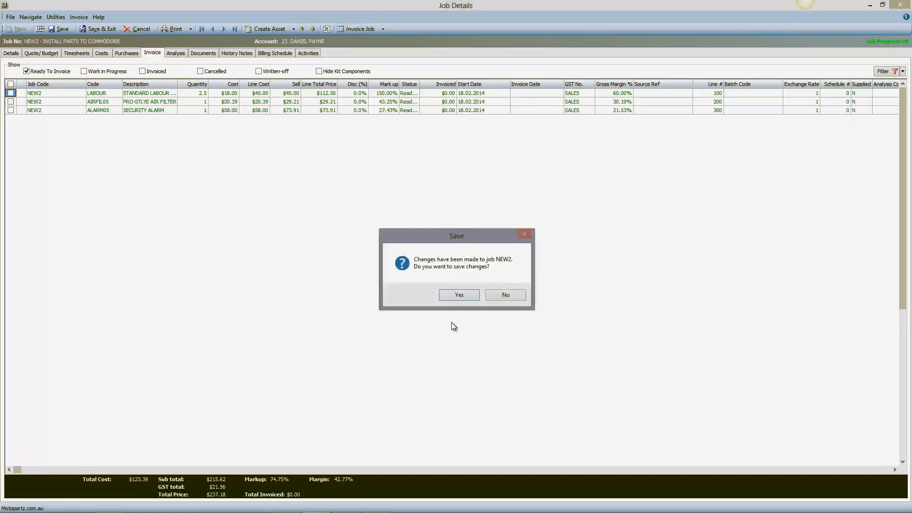
click(452, 295)
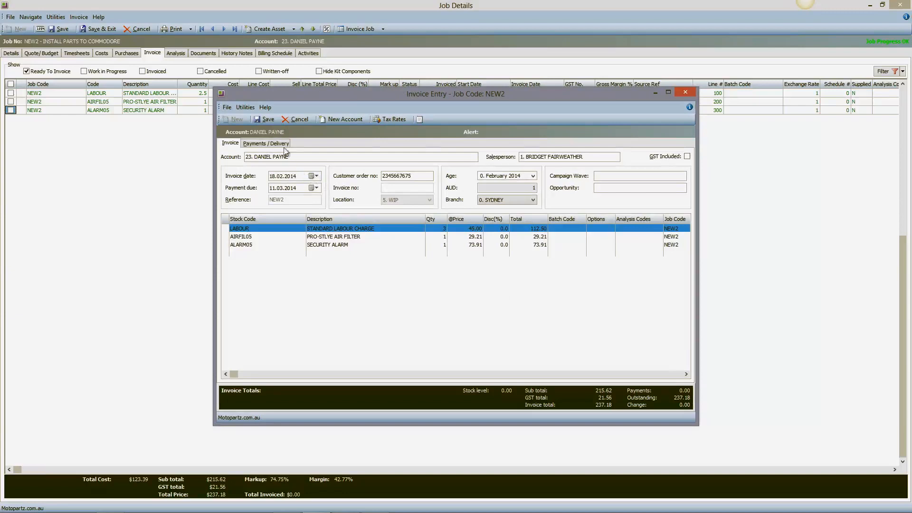
Step: Save job NEW2's invoice without printing it and set the job status to Finished
click(268, 121)
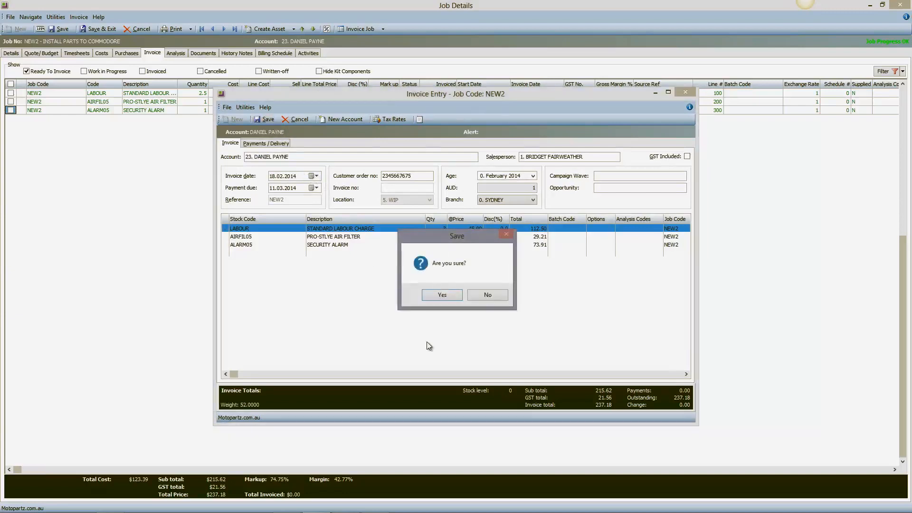
click(441, 296)
click(479, 295)
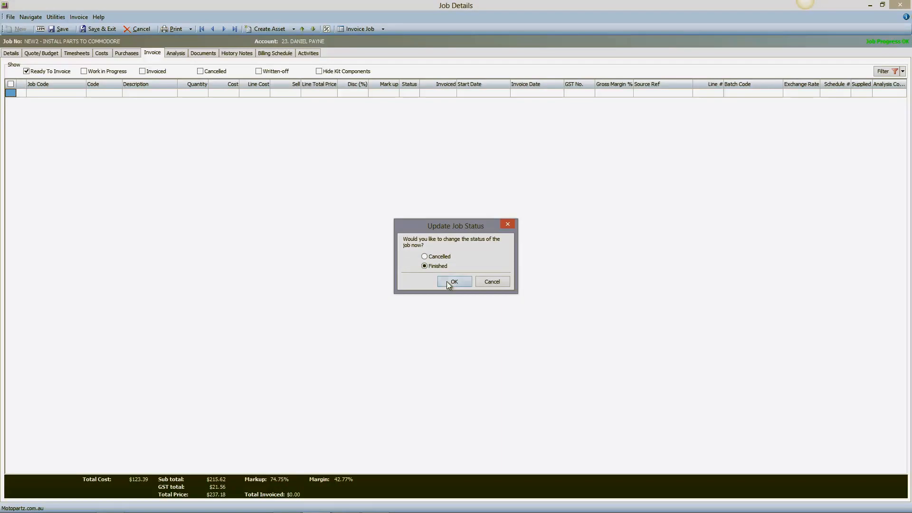
click(448, 283)
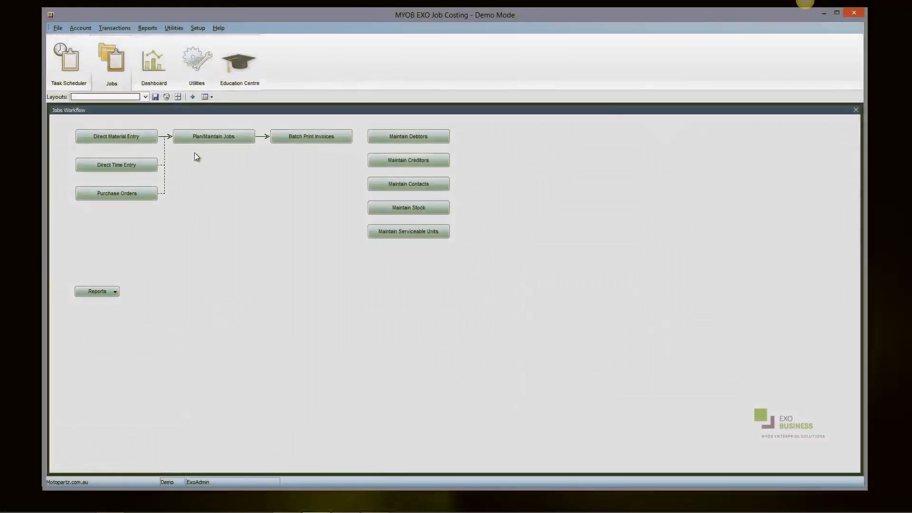
Step: Show the dashboard and expand Jobs Nearing Completion to the top 20 jobs
click(162, 79)
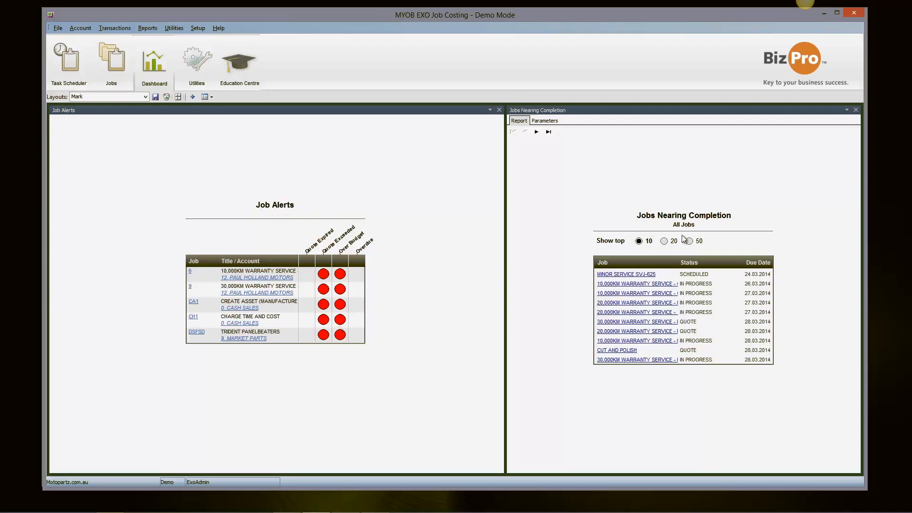
click(664, 241)
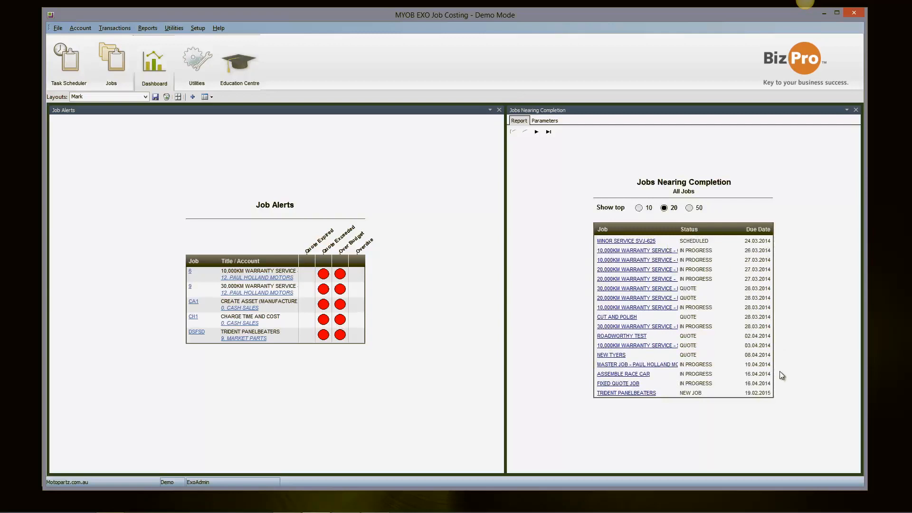
click(618, 262)
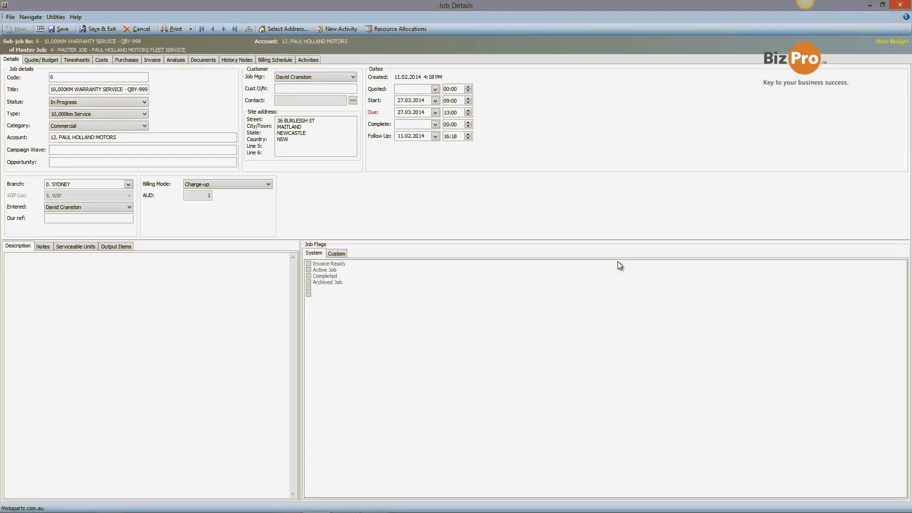
click(246, 62)
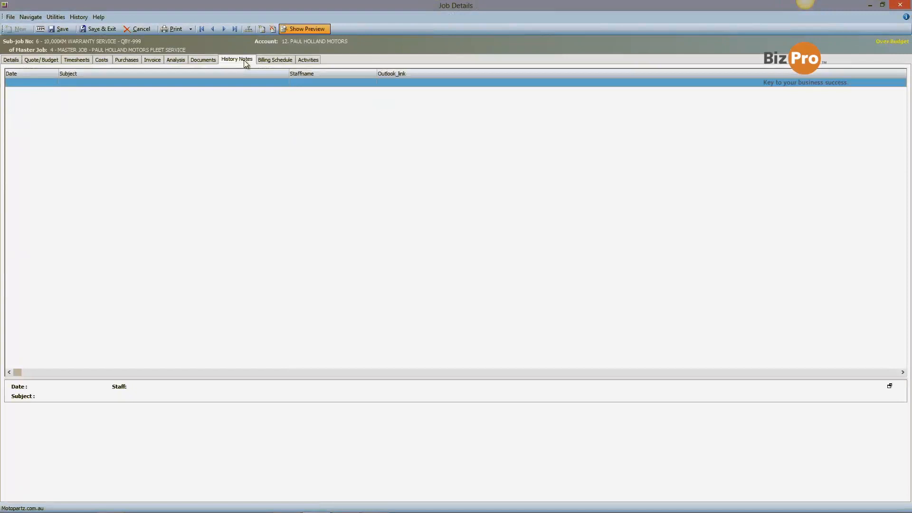
click(137, 29)
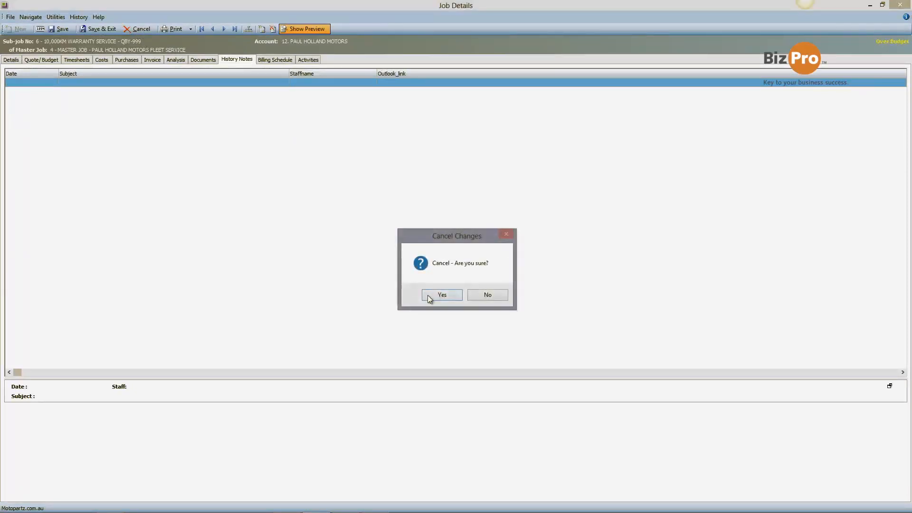
click(427, 295)
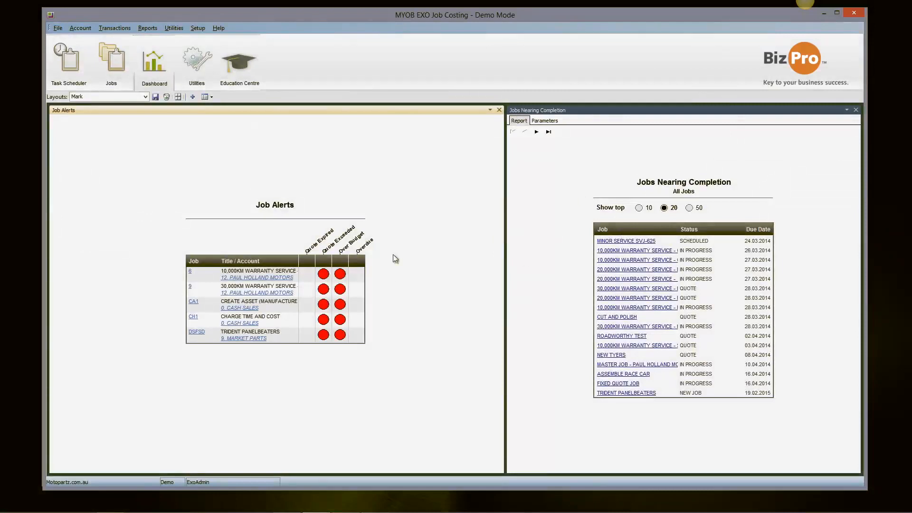
click(193, 97)
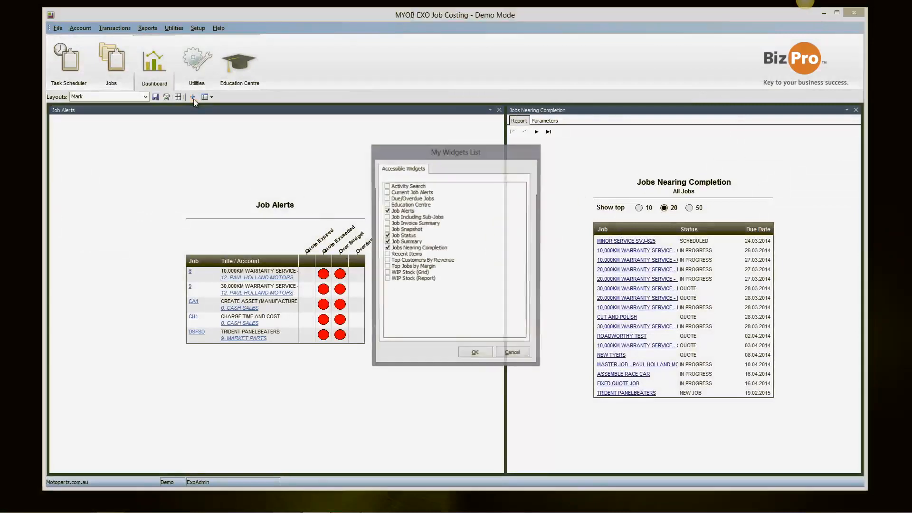
click(513, 354)
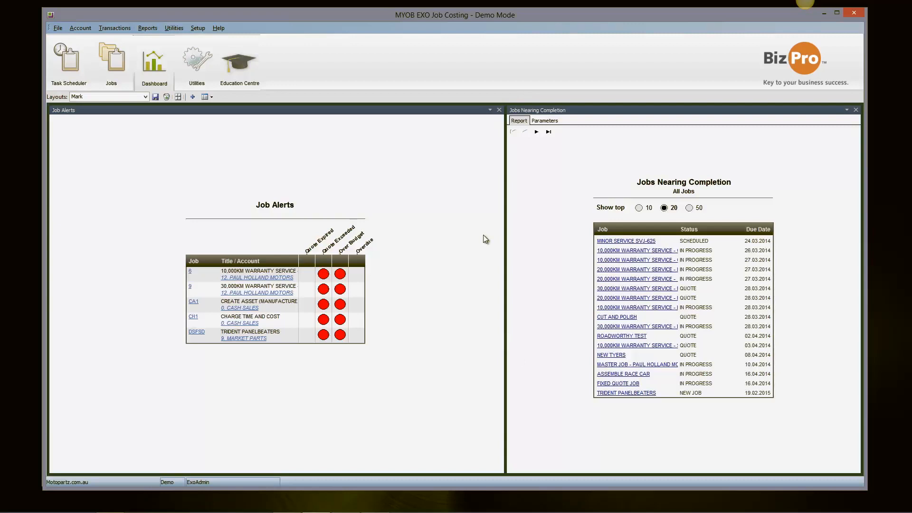
Step: Browse the Education Centre's Help Files, Release Notes and User Guides lists, then view the Task Scheduler calendar
click(240, 74)
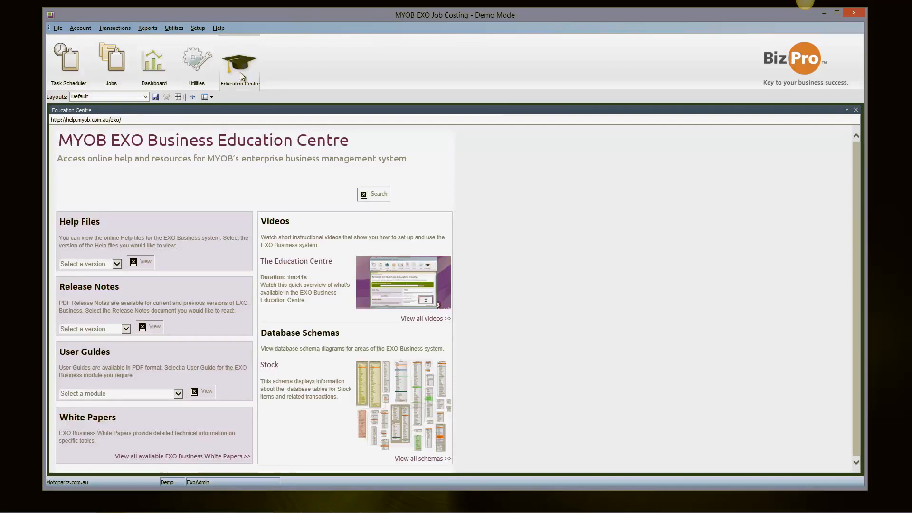
click(119, 265)
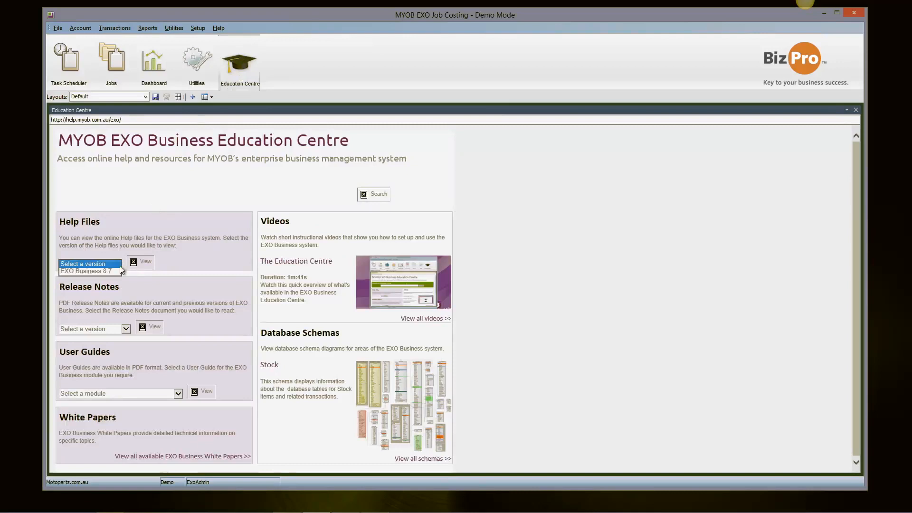
click(125, 329)
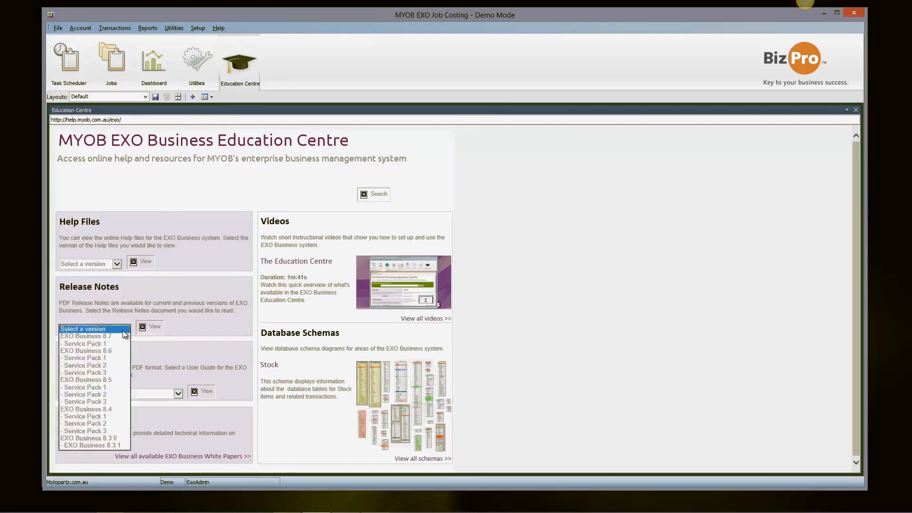
click(124, 331)
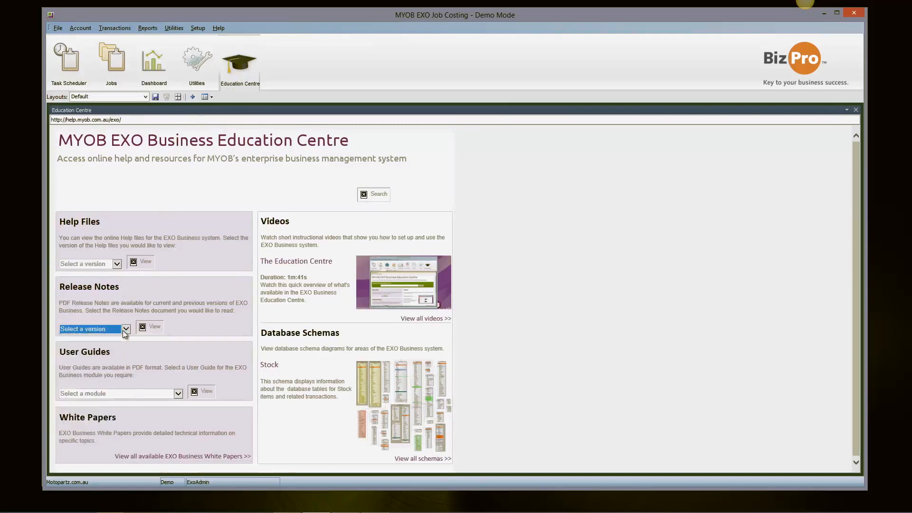
click(177, 392)
click(179, 392)
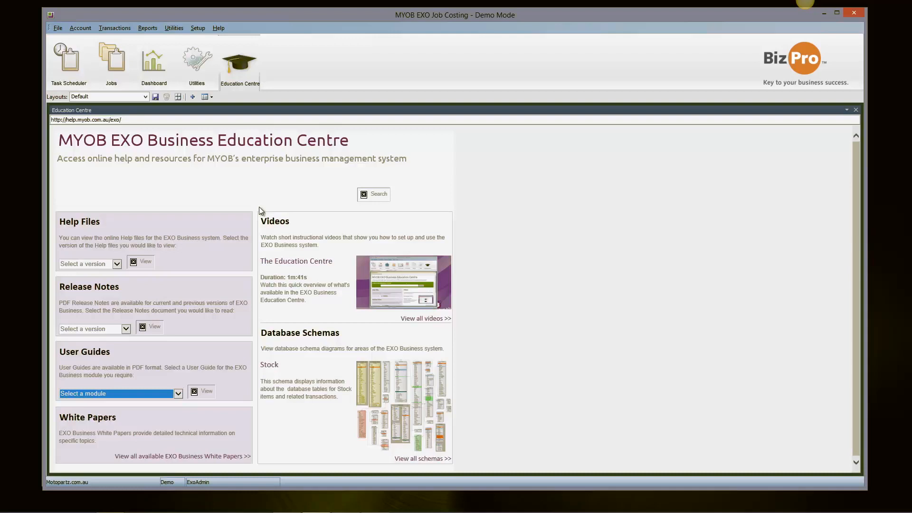
click(69, 64)
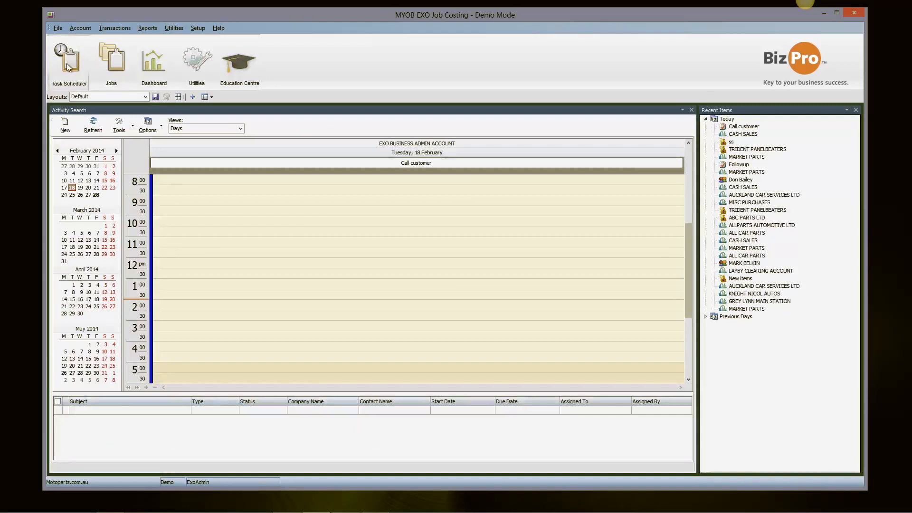
Step: Go through the Jobs workflow and bring the dashboard with Job Alerts back to the front
click(117, 80)
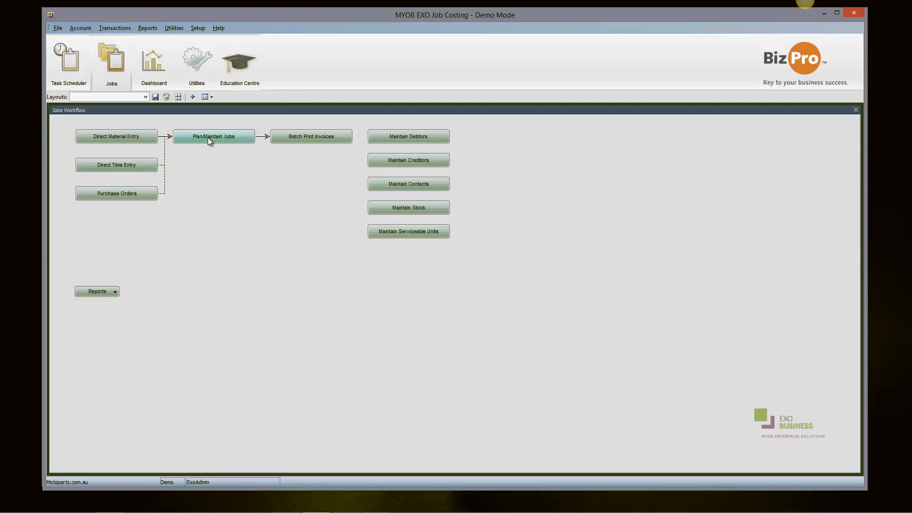
click(162, 81)
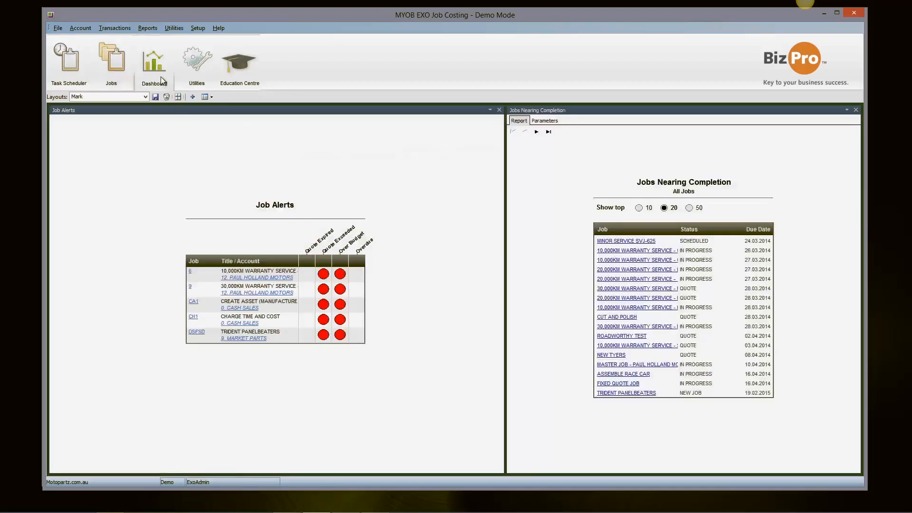